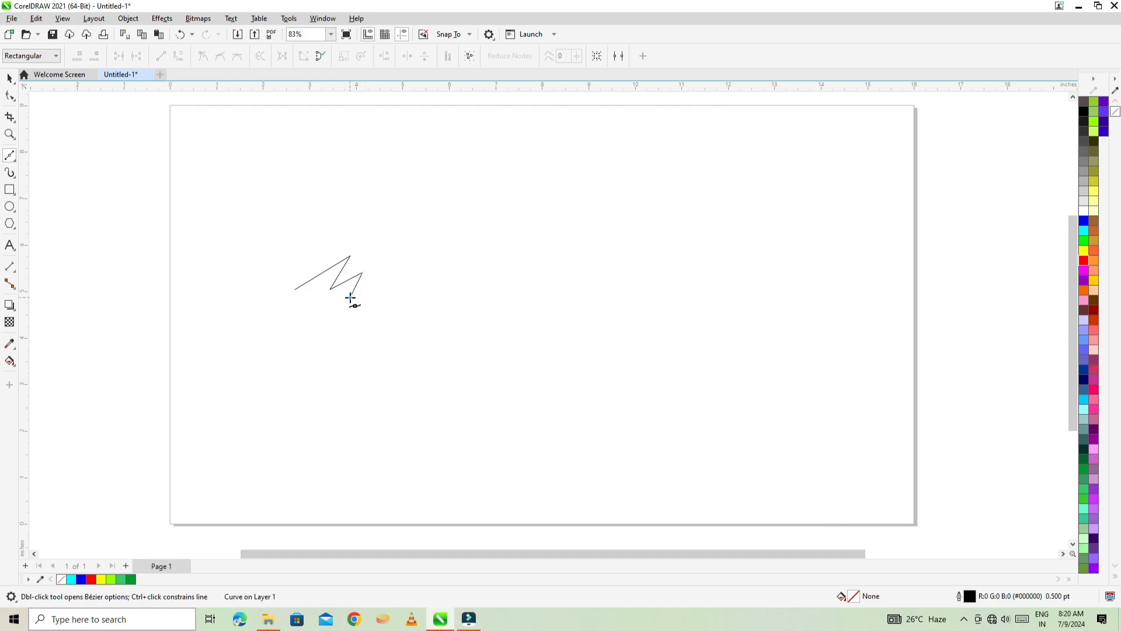
Finish the open zigzag line with a long, nearly horizontal last segment and convert all its nodes to smooth curves
left_click(350, 298)
left_click(441, 288)
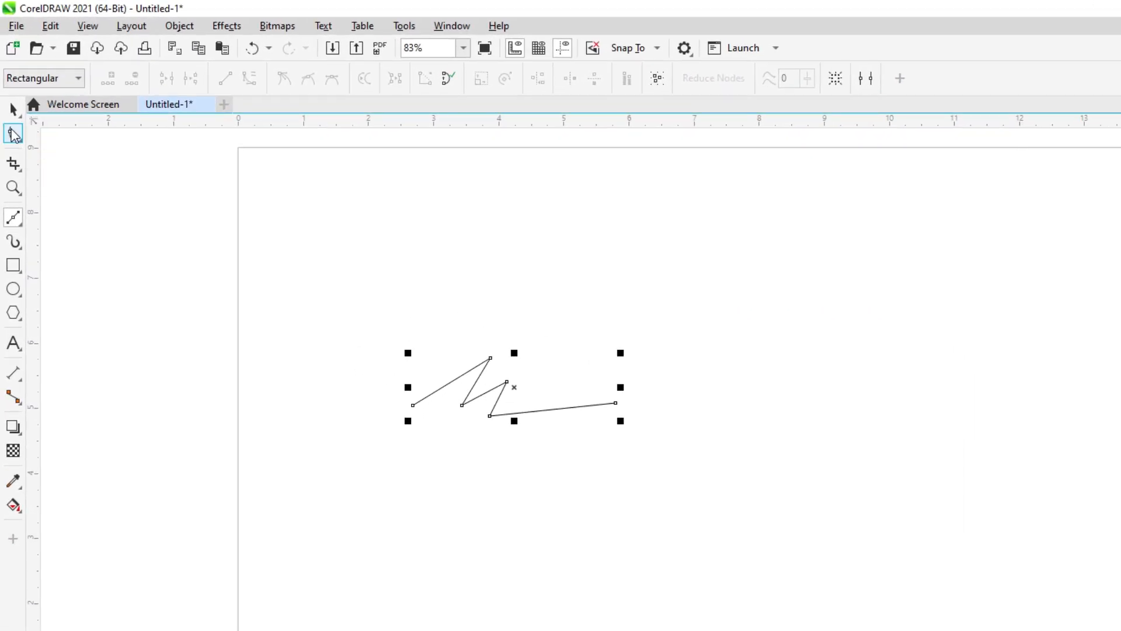
left_click(13, 134)
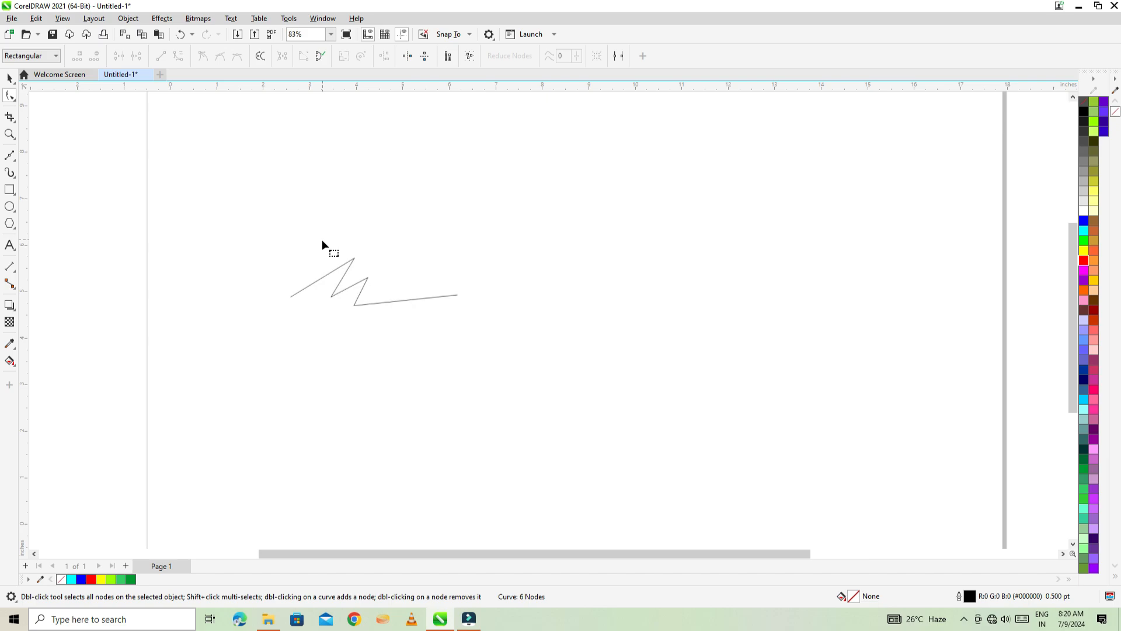
scroll(322, 244, "up", 3)
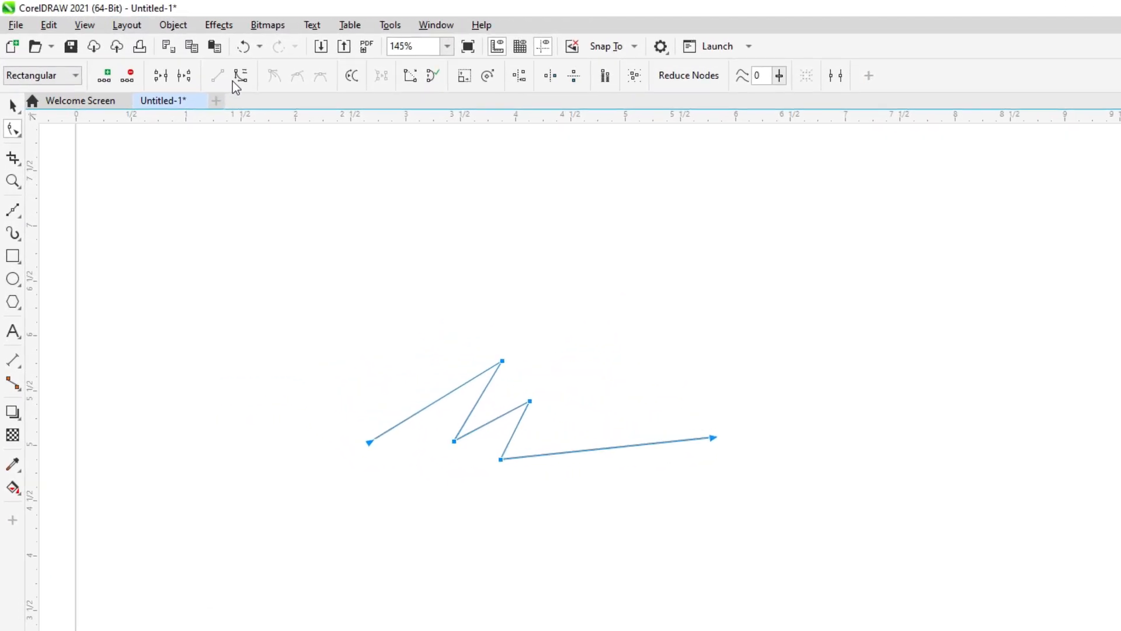
left_click(242, 79)
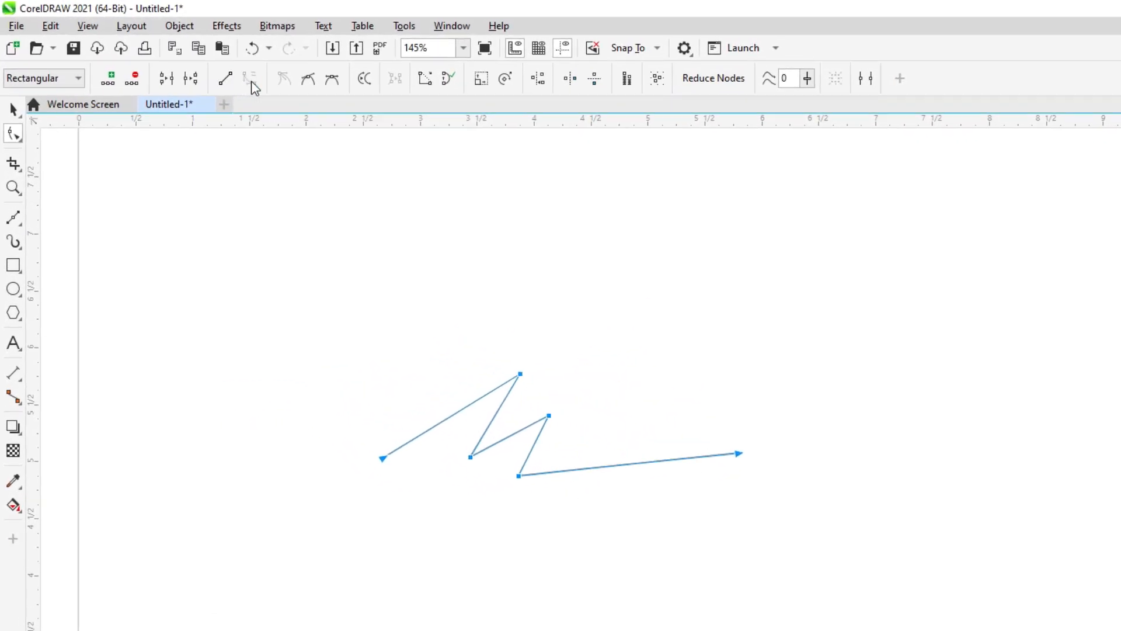
left_click(330, 84)
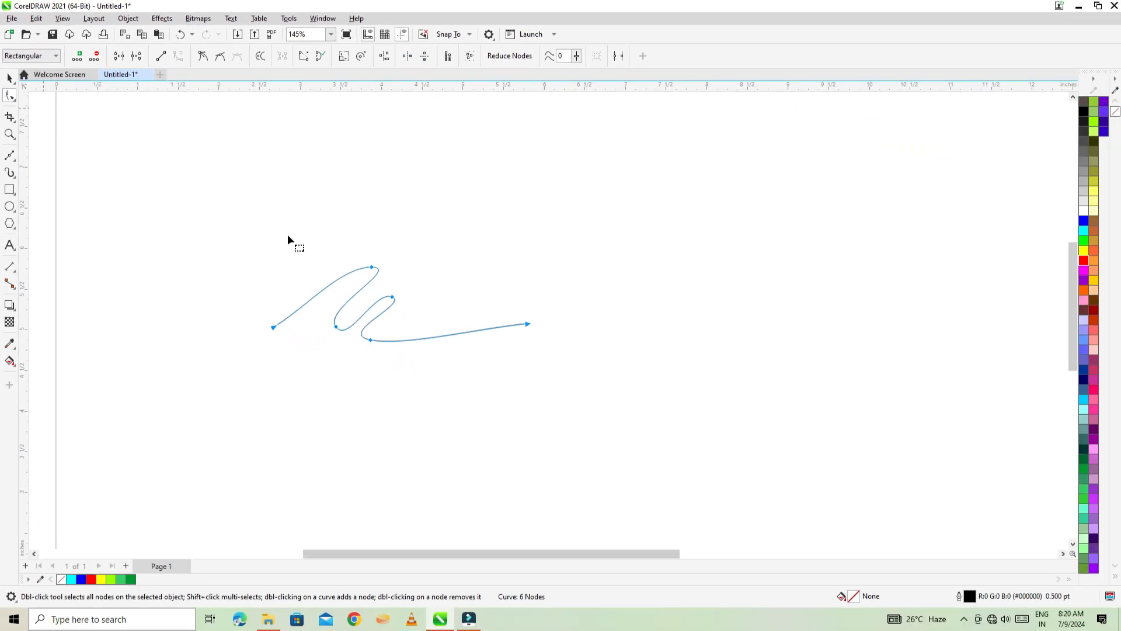
Reshape the upper part of the wavy curve by tilting the top bend, raising the start point and widening the first lower bend
scroll(381, 313, "up", 1)
left_click(369, 260)
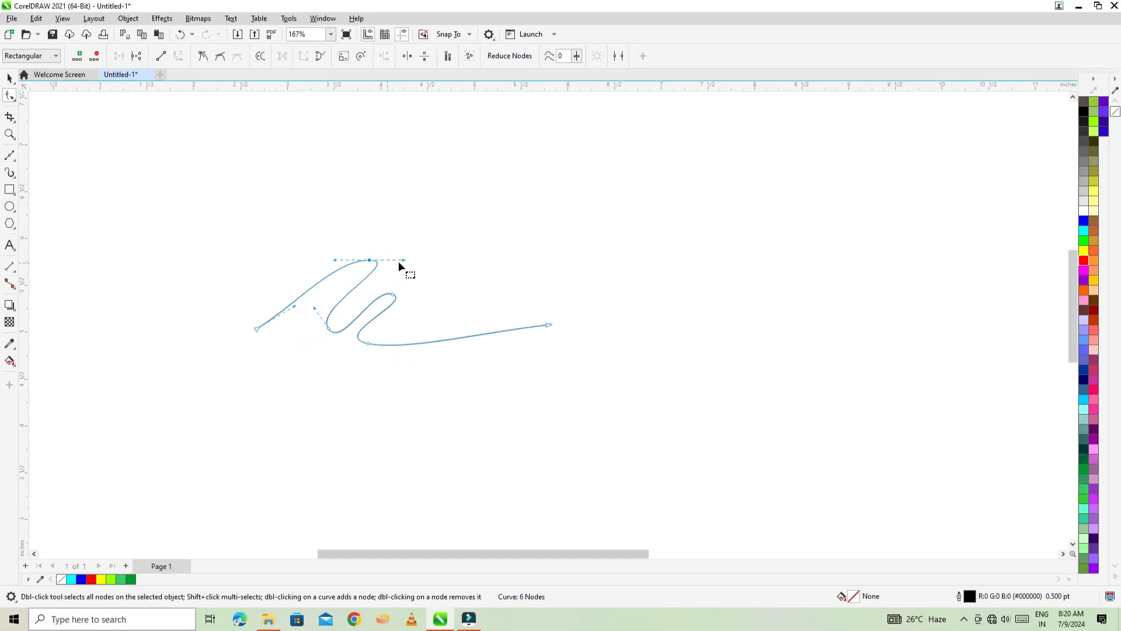
mouse_move(407, 259)
left_mouse_down()
mouse_move(383, 279)
mouse_move(398, 280)
left_mouse_up()
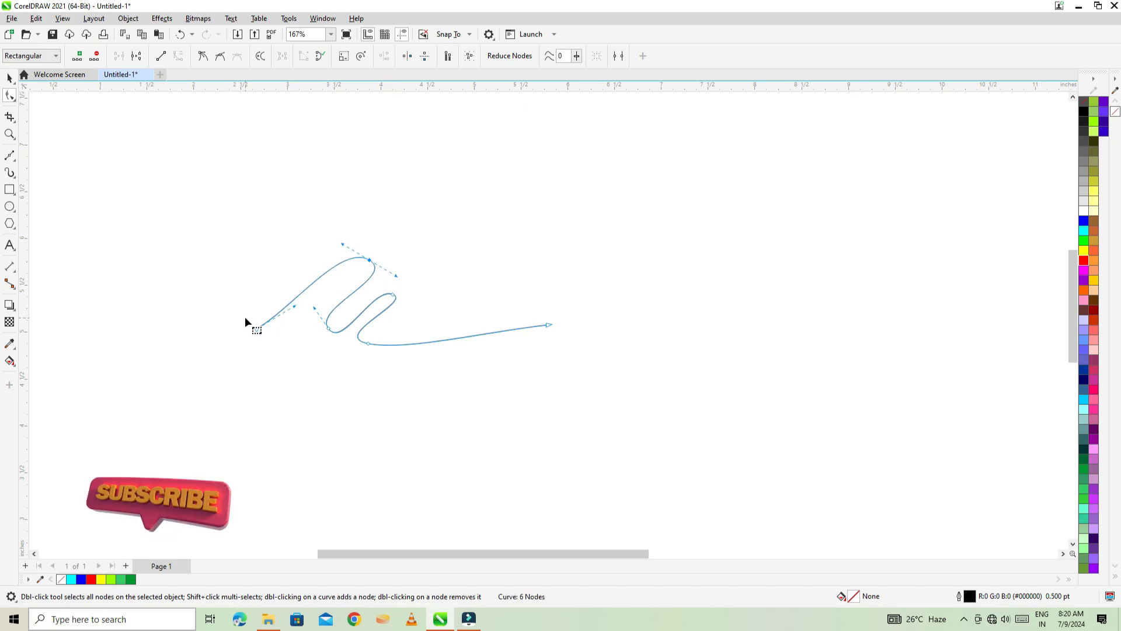
left_click_drag(260, 327, 318, 350)
left_click(308, 312)
left_click_drag(304, 296, 297, 288)
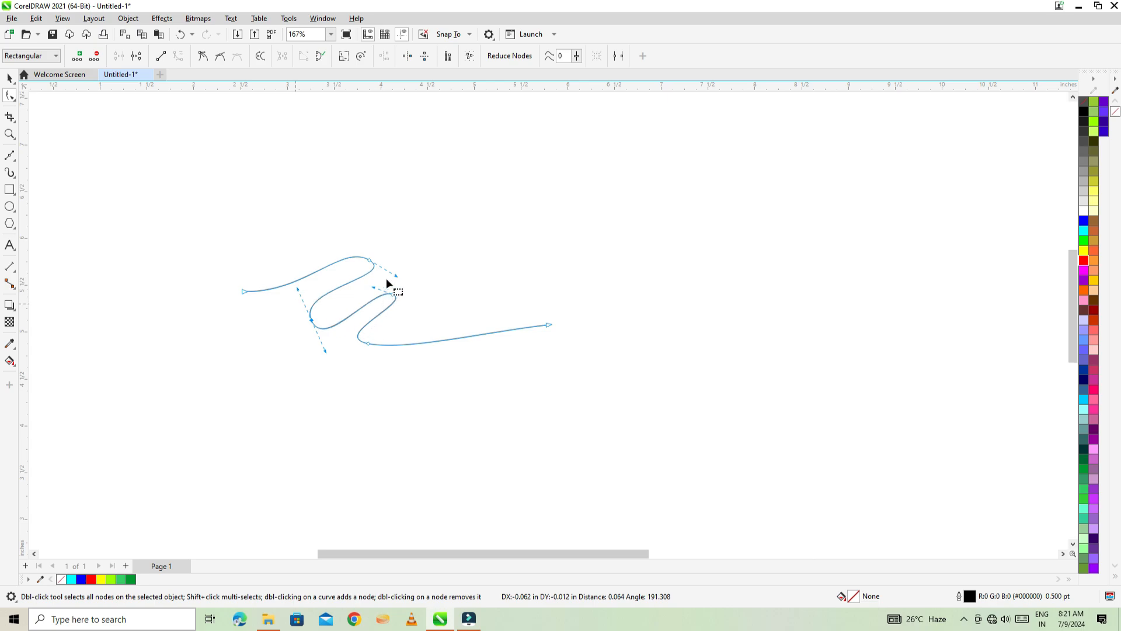
Round the two lower bends of the wavy curve and shorten the tails at both of its ends
left_click_drag(387, 279, 412, 317)
left_click_drag(355, 325, 362, 366)
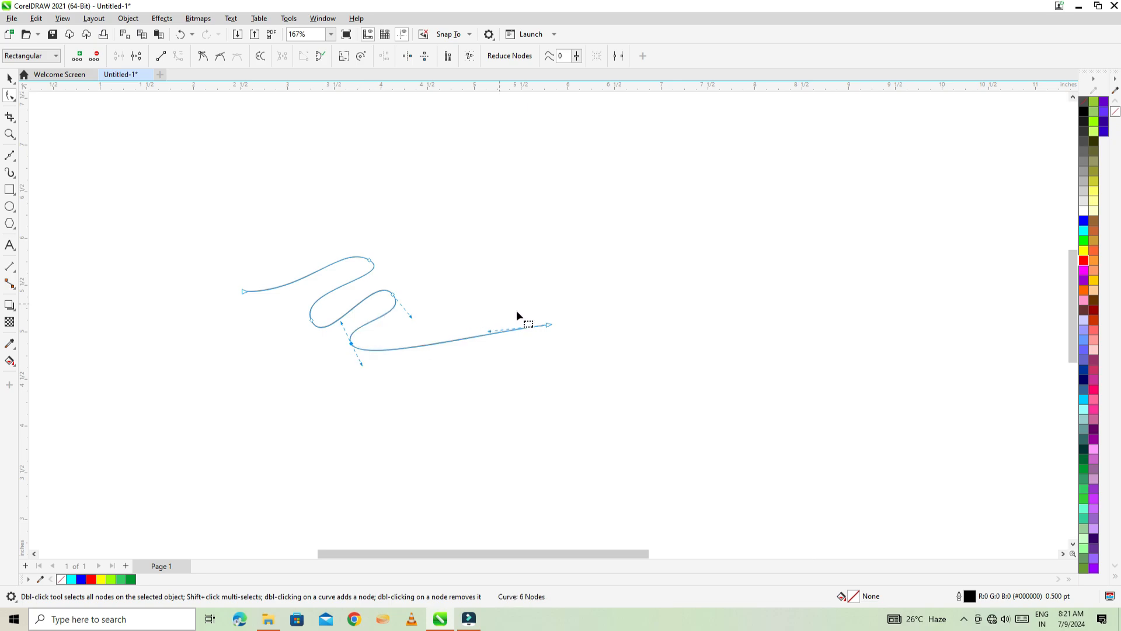
left_click(549, 326)
left_click_drag(549, 325, 399, 331)
left_click_drag(355, 252, 397, 272)
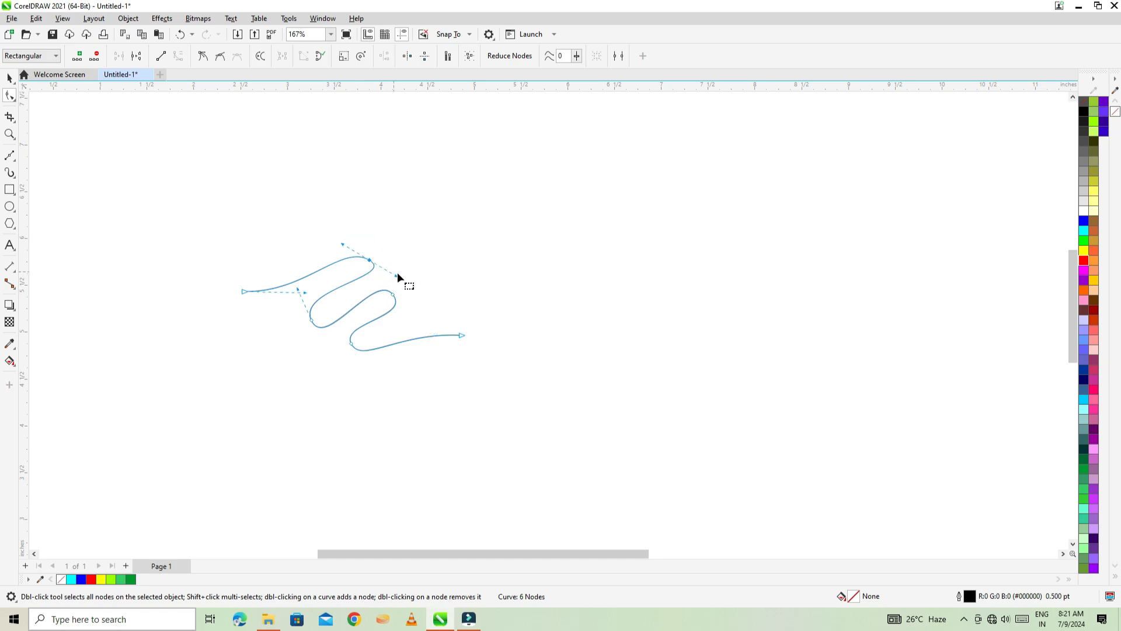
left_click_drag(281, 291, 355, 282)
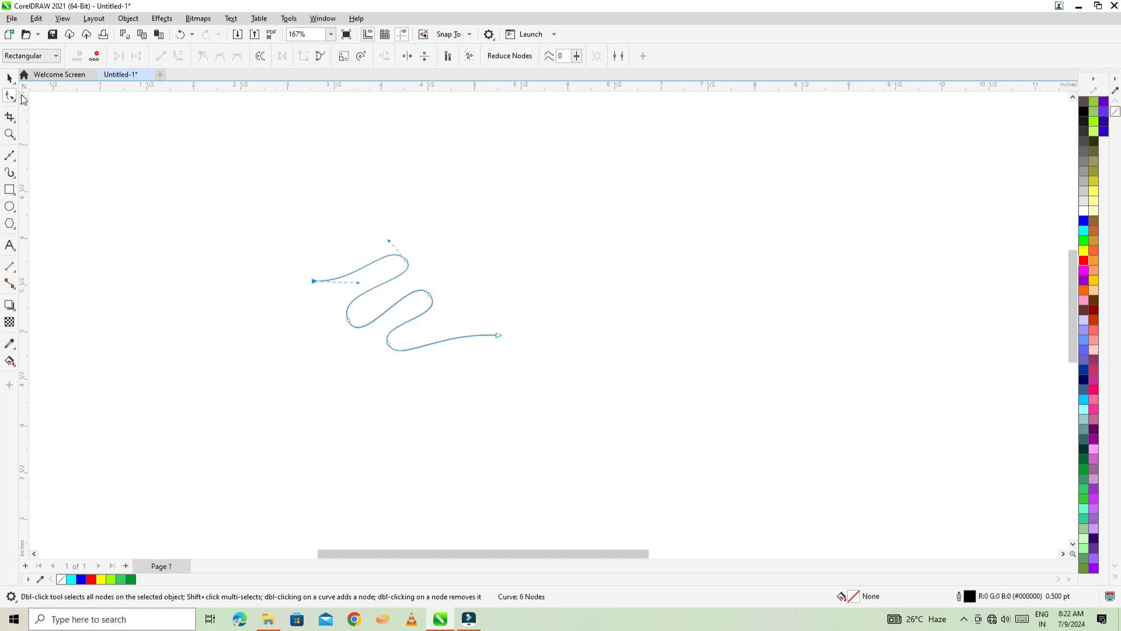
Extrude the wavy curve straight down from its center with a vertical vanishing point offset of -0.3 inch
left_click(10, 79)
scroll(413, 304, "up", 1)
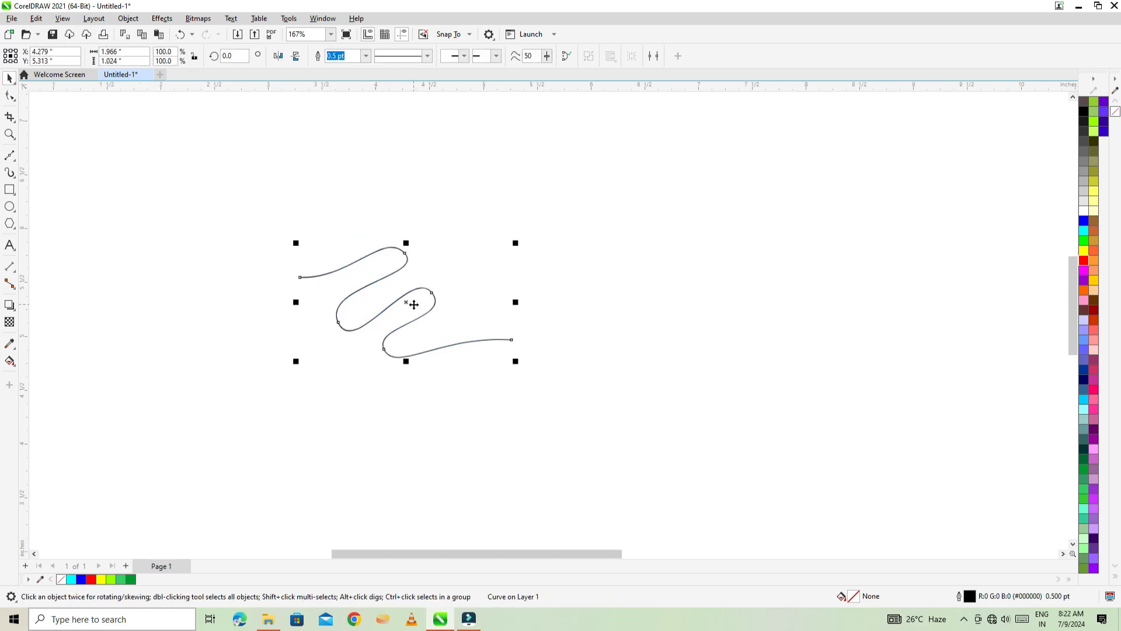
scroll(414, 304, "up", 1)
left_click(10, 305)
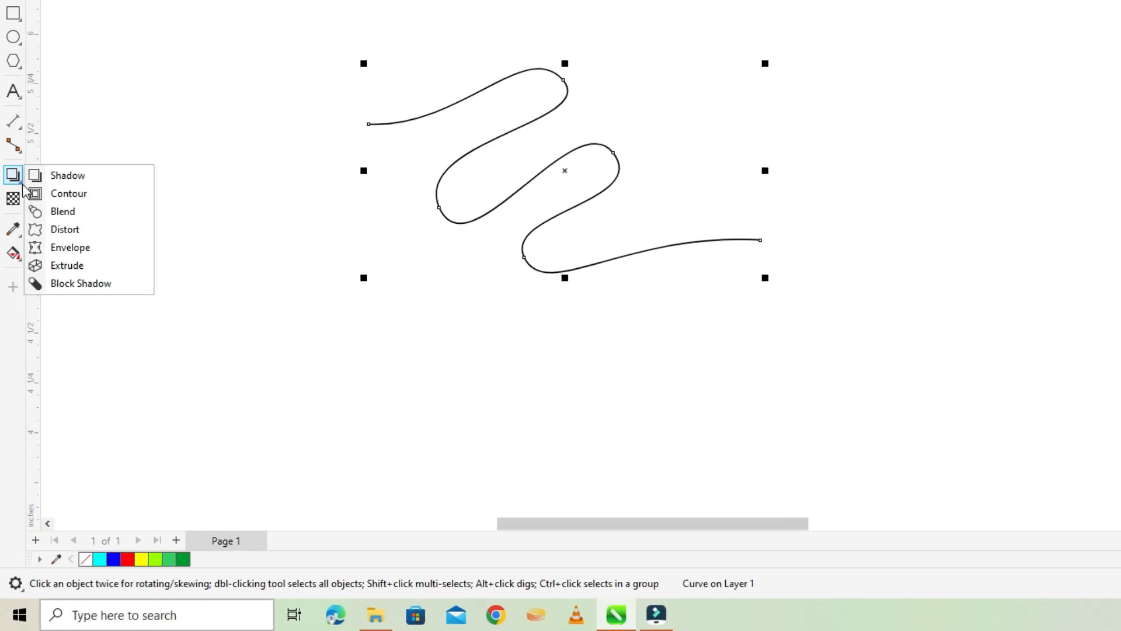
left_click(123, 266)
left_click_drag(564, 170, 610, 188)
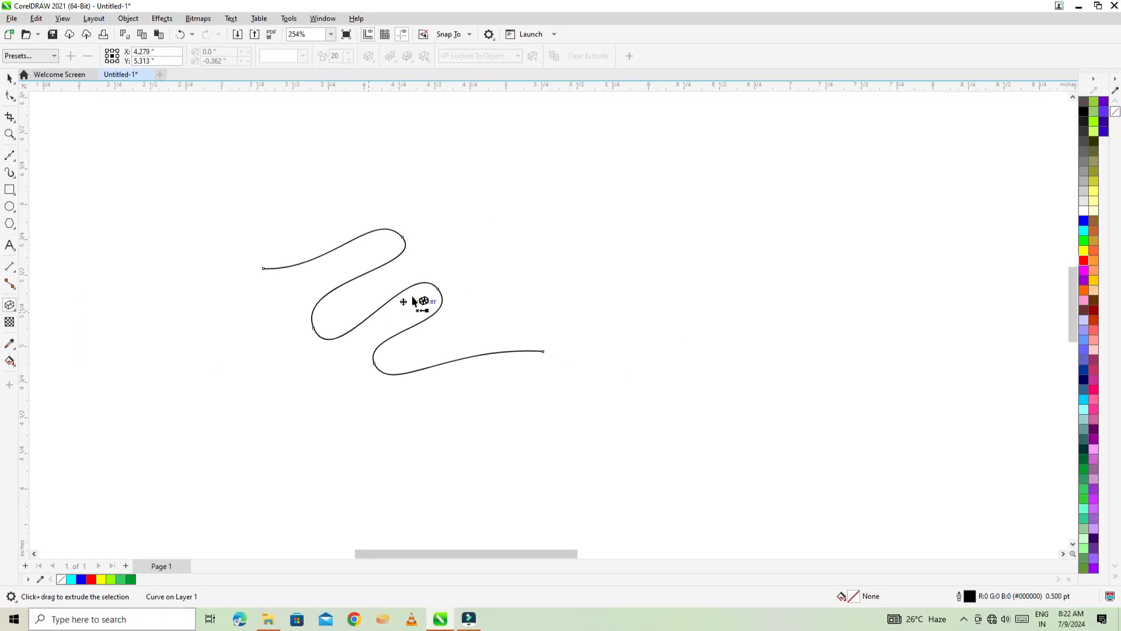
left_click_drag(437, 314, 402, 344)
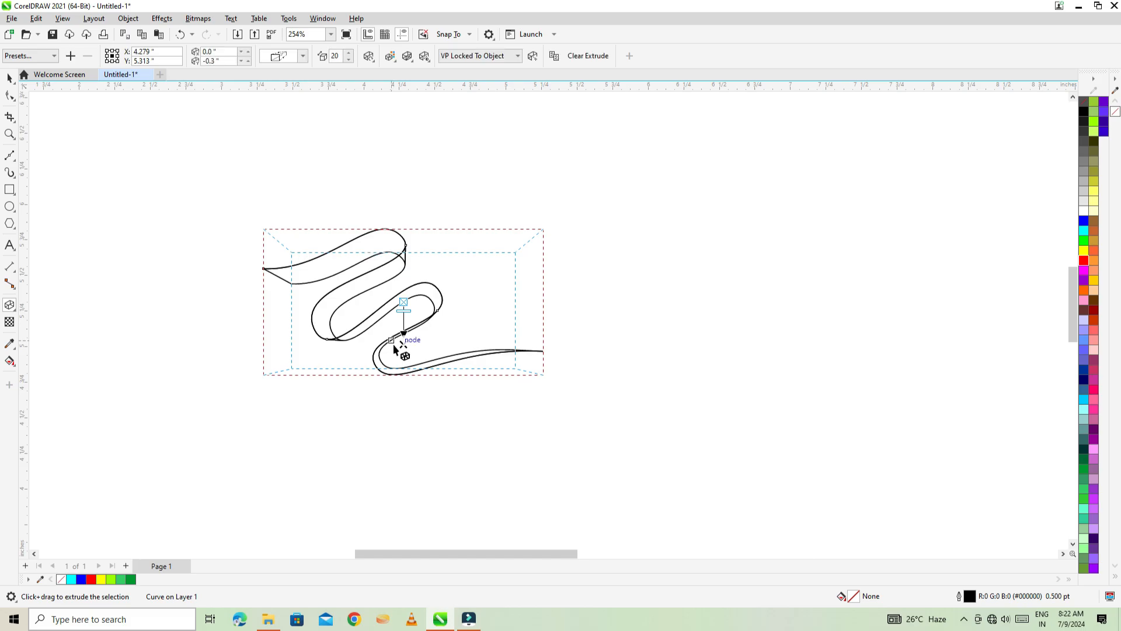
Change the extrusion to the equal-size back parallel type and reduce its vertical offset to about -0.245 inch
left_click(283, 55)
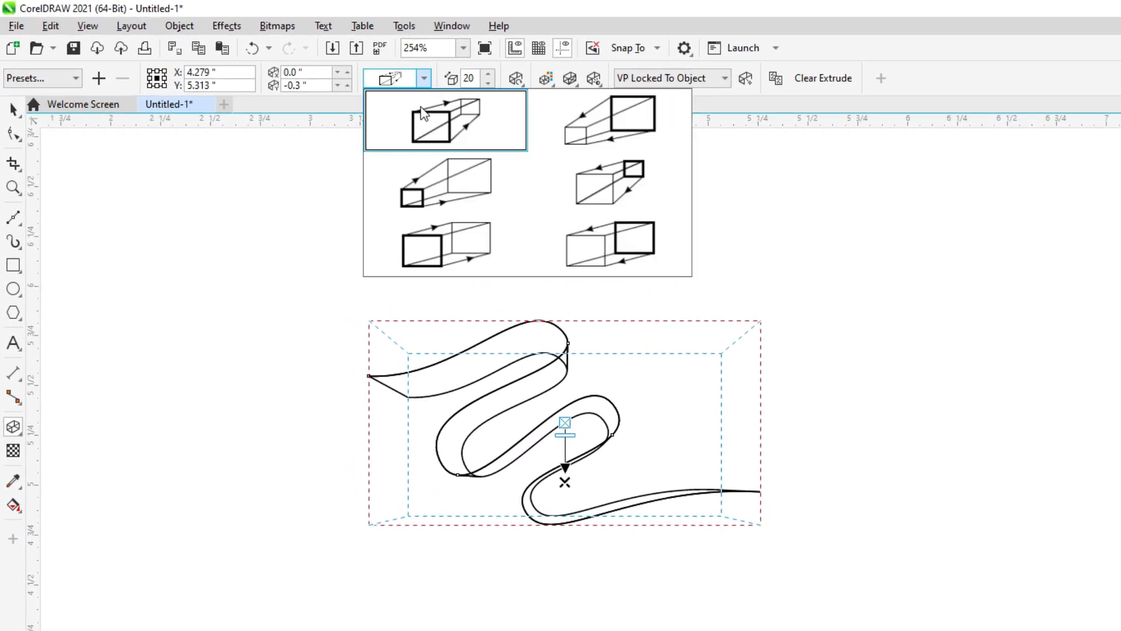
left_click(435, 248)
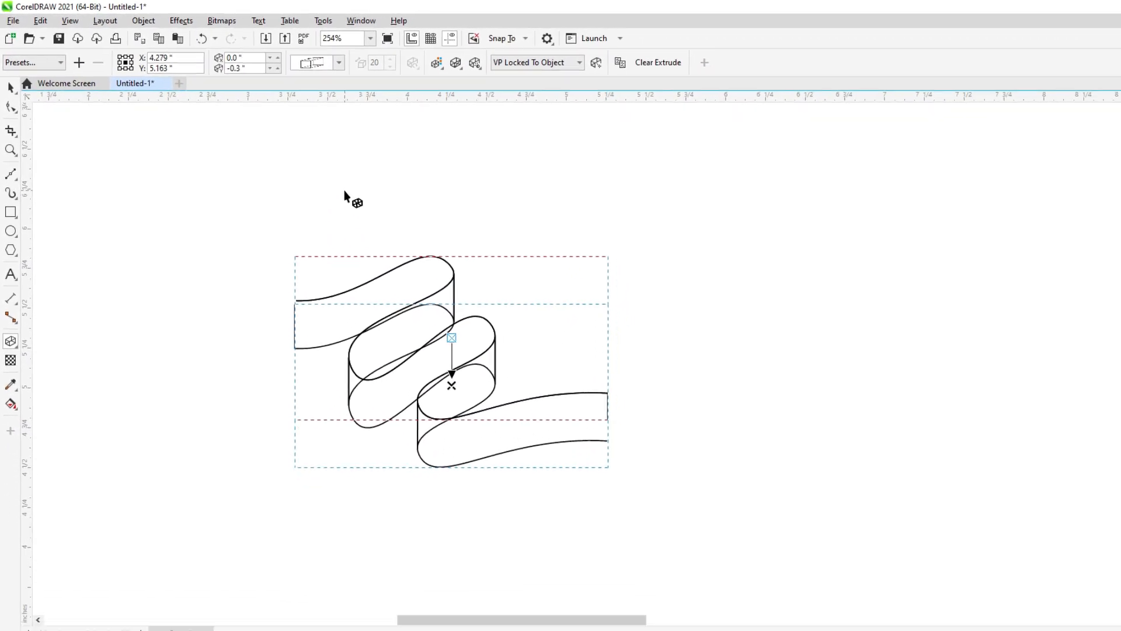
mouse_move(402, 345)
left_mouse_down()
mouse_move(403, 331)
mouse_move(407, 348)
left_mouse_up()
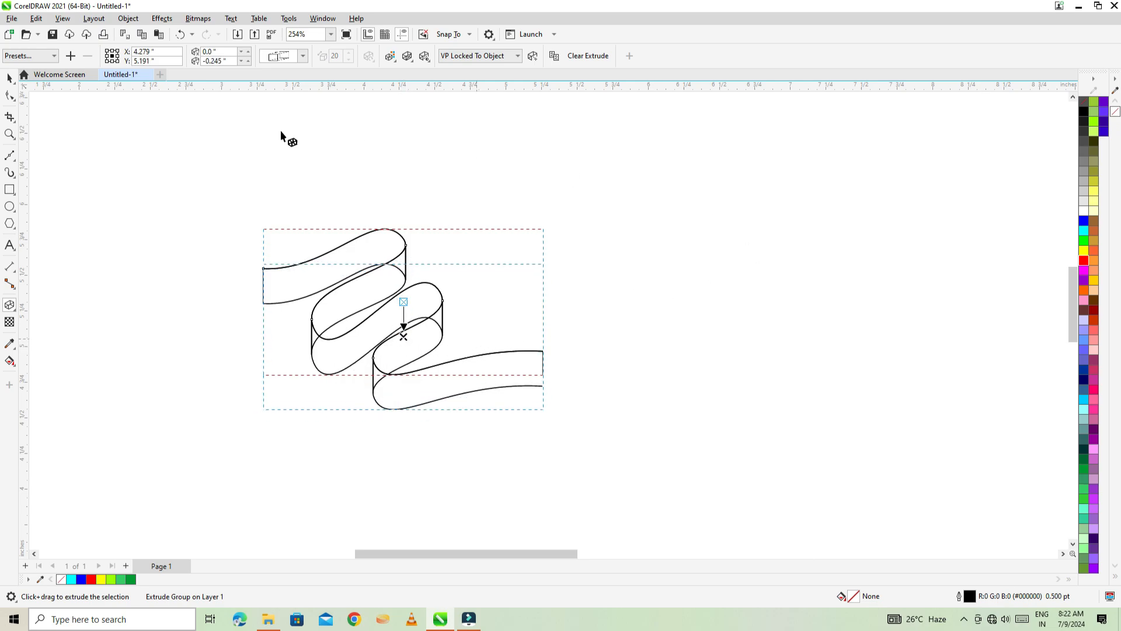
Move the extruded ribbon slightly up and to the right on the page
left_click(10, 78)
left_click(156, 247)
left_click(343, 265)
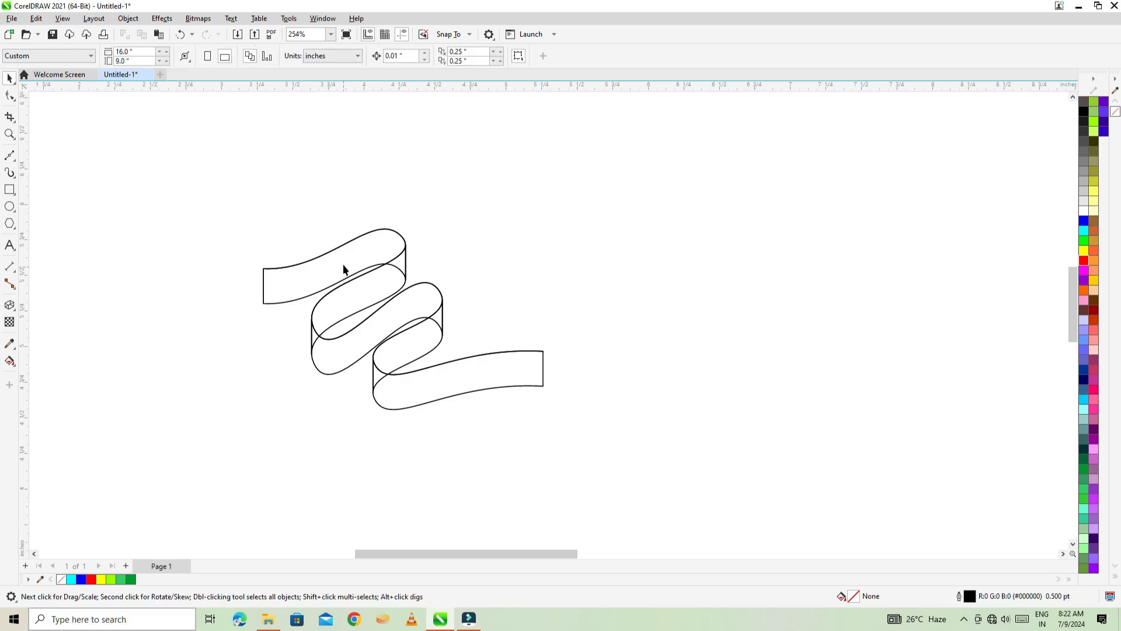
left_click_drag(343, 265, 394, 241)
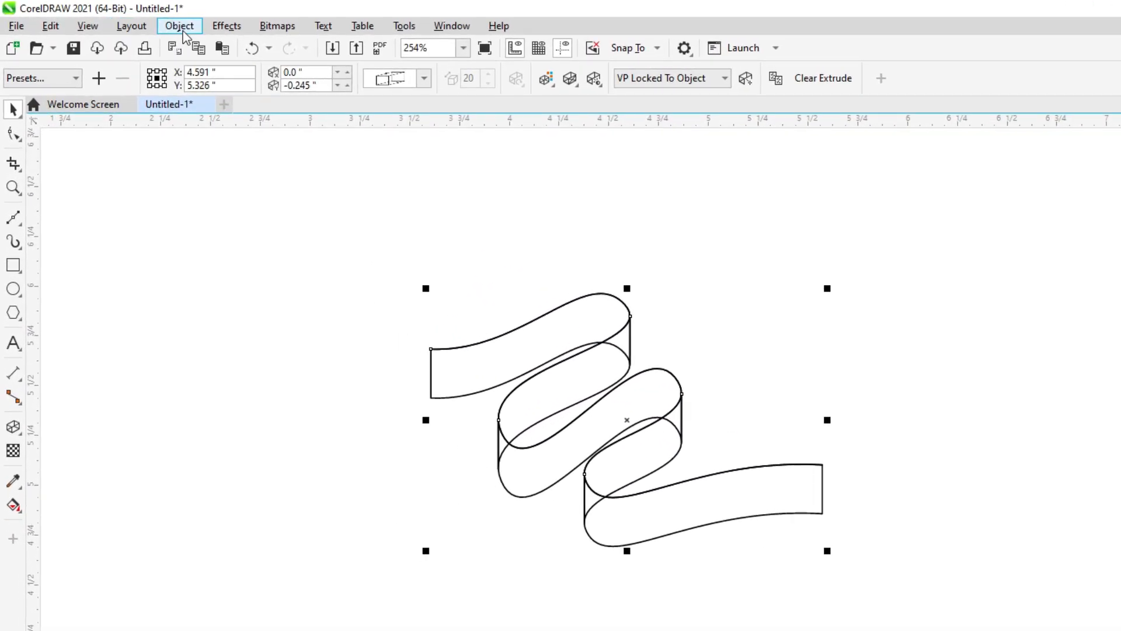
Break the extrude group apart and delete the separated original curve
left_click(128, 18)
left_click(272, 409)
left_click(275, 417)
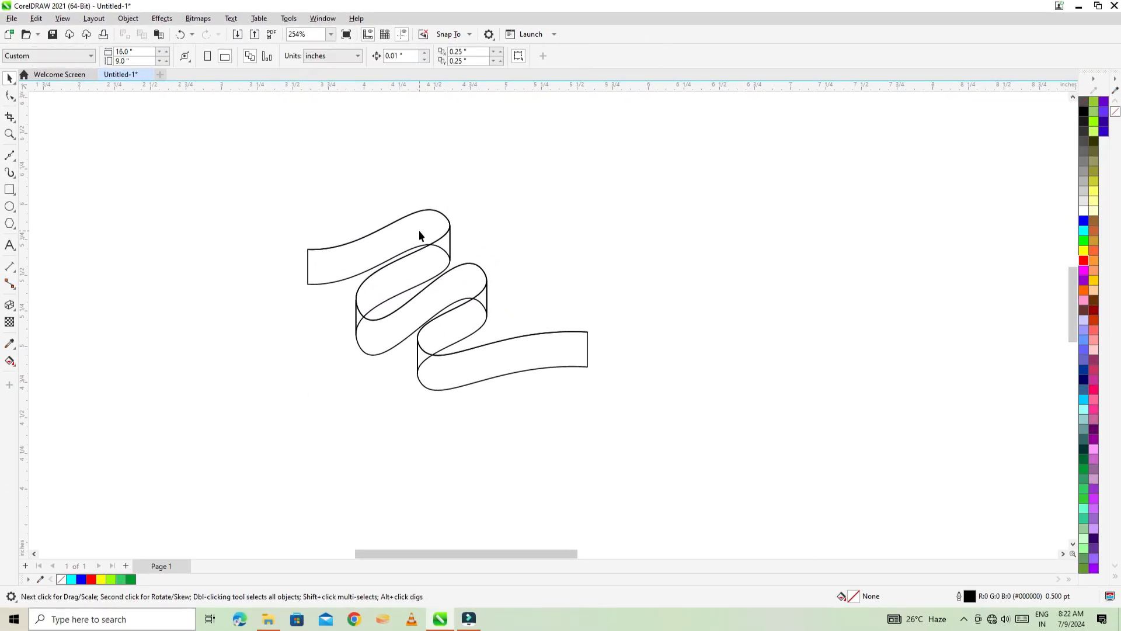
left_click_drag(419, 230, 717, 213)
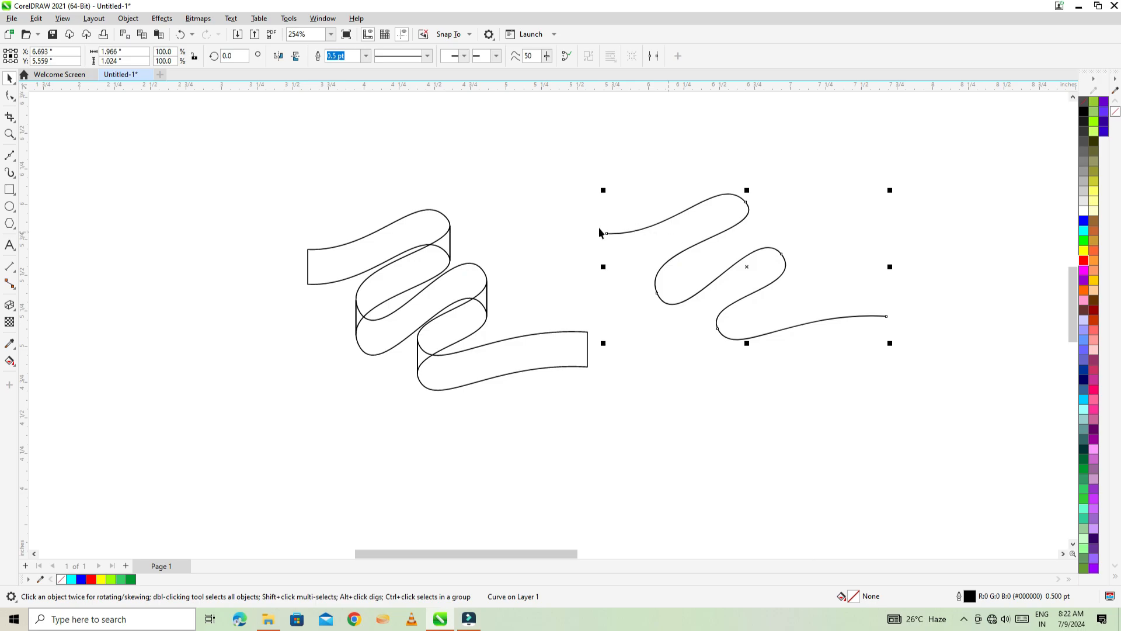
key("Delete")
Ungroup the remaining ribbon so that its segments are separate shapes
left_click_drag(722, 433, 722, 432)
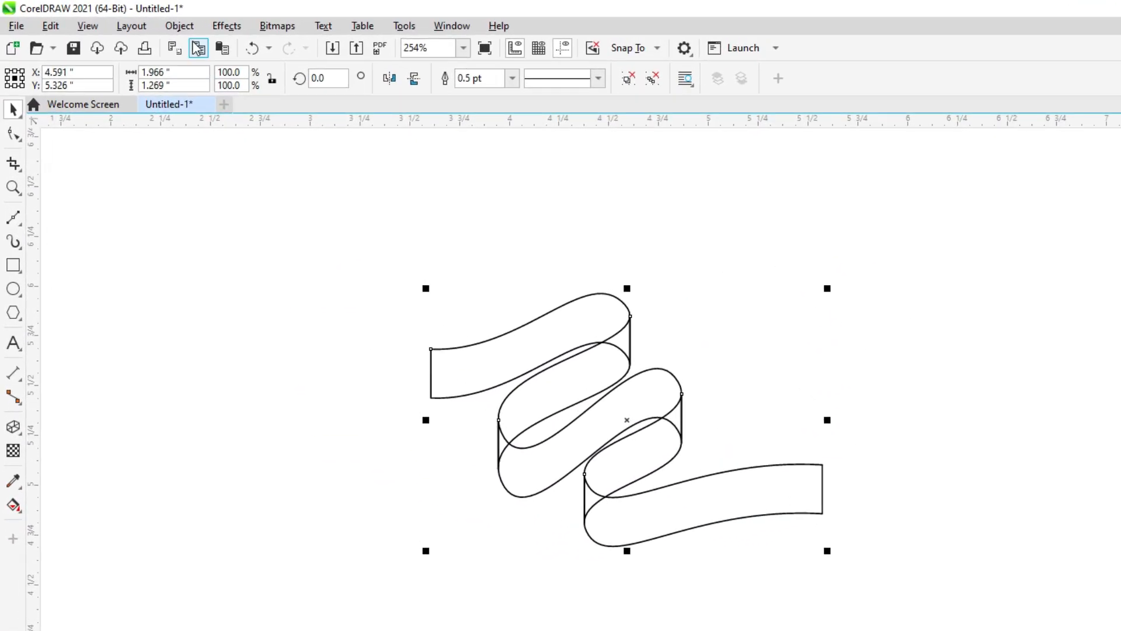
left_click(127, 18)
mouse_move(225, 303)
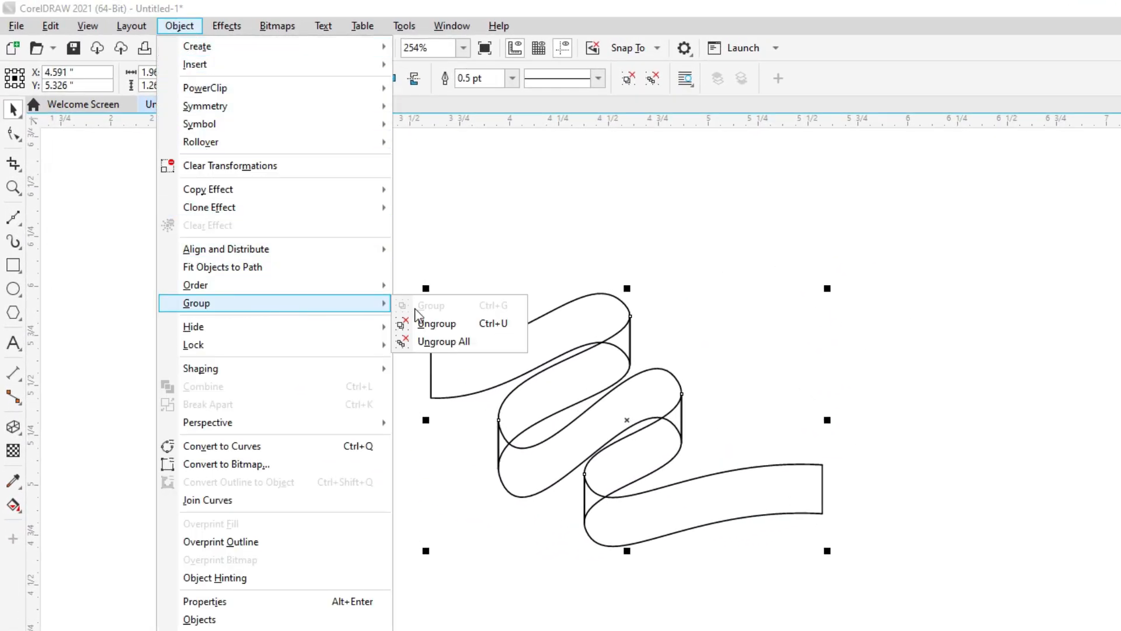
left_click(484, 328)
left_click(460, 325)
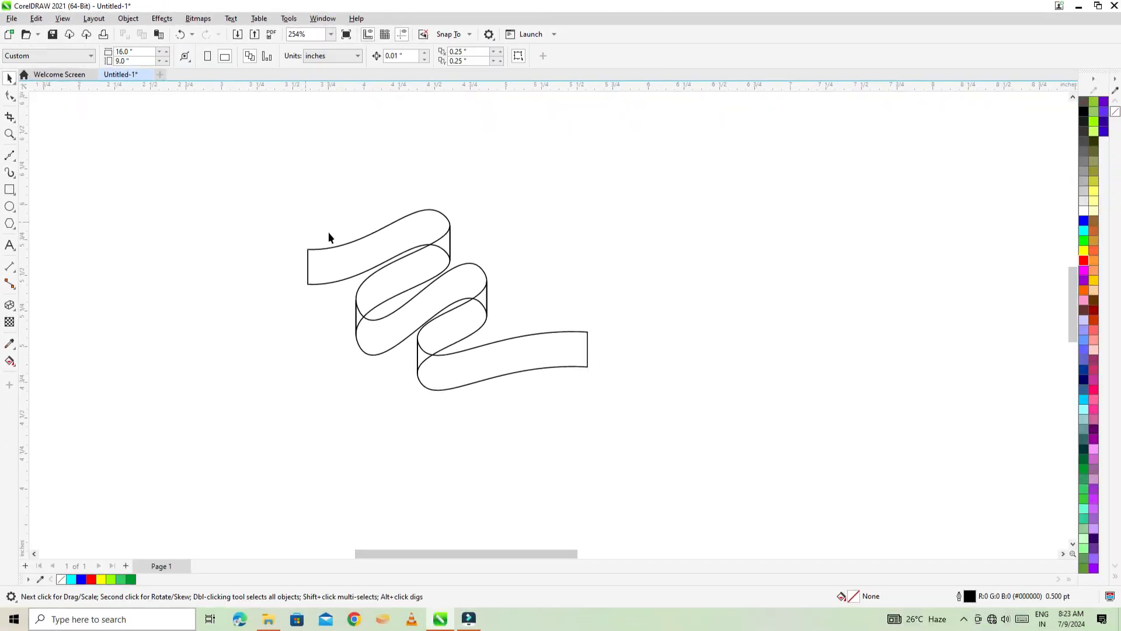
Try pulling the top ribbon segment away from the others and undo the move
left_click_drag(370, 259, 571, 241)
key("ctrl+z")
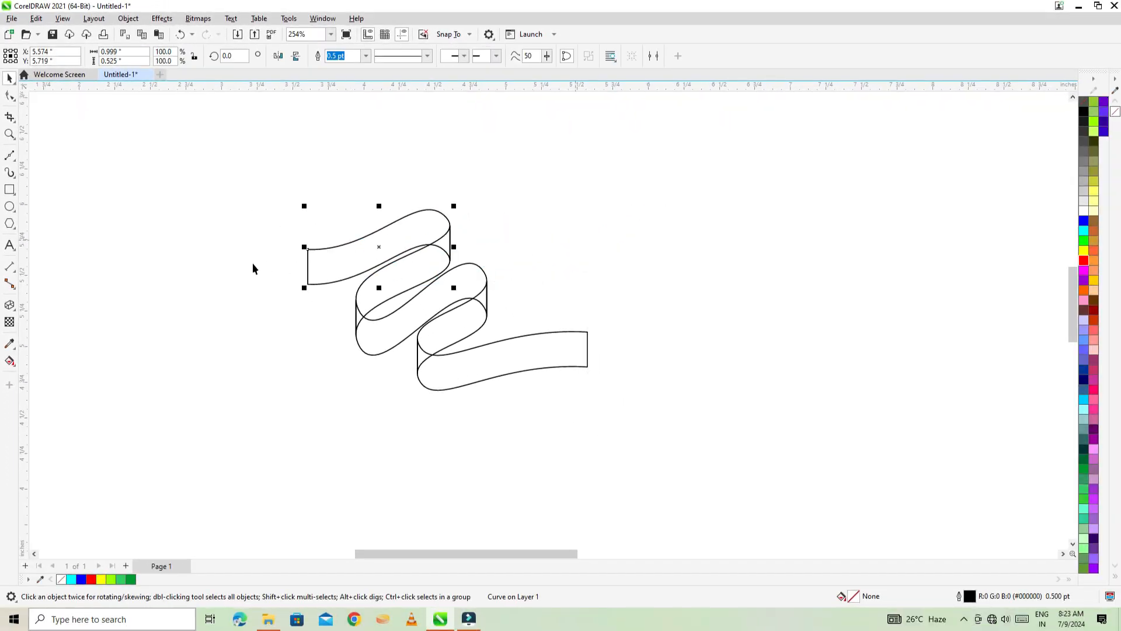
left_click(253, 262)
Apply a linear black-to-white fountain fill to the top ribbon segment, from its start corner to the top of its bend
left_click(390, 291)
left_click(10, 361)
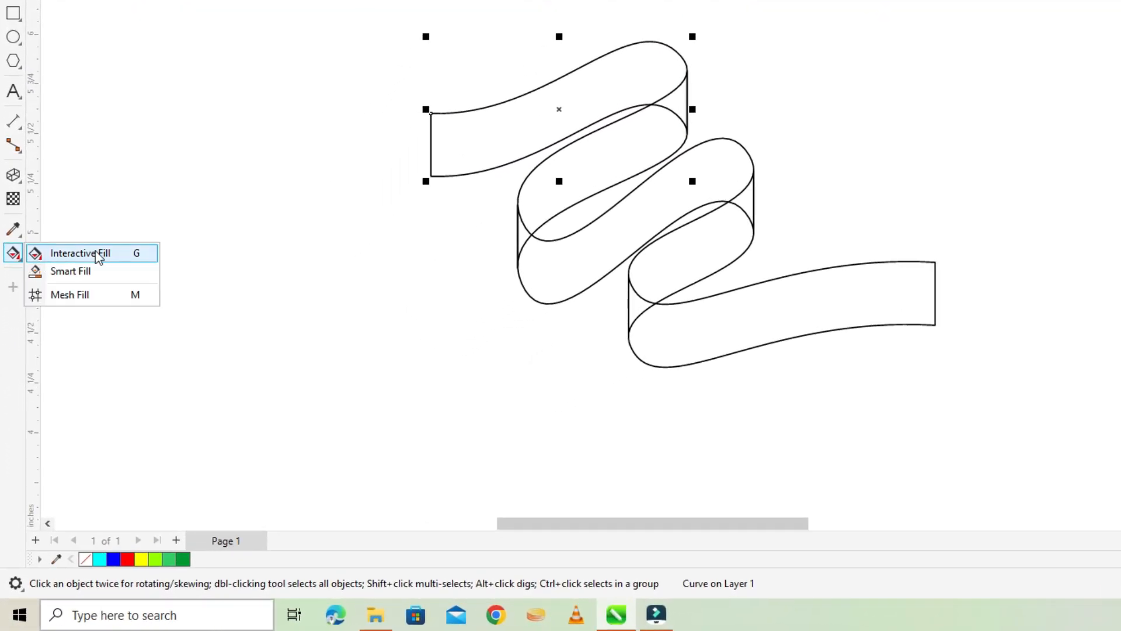
left_click(97, 255)
left_click_drag(431, 113, 683, 56)
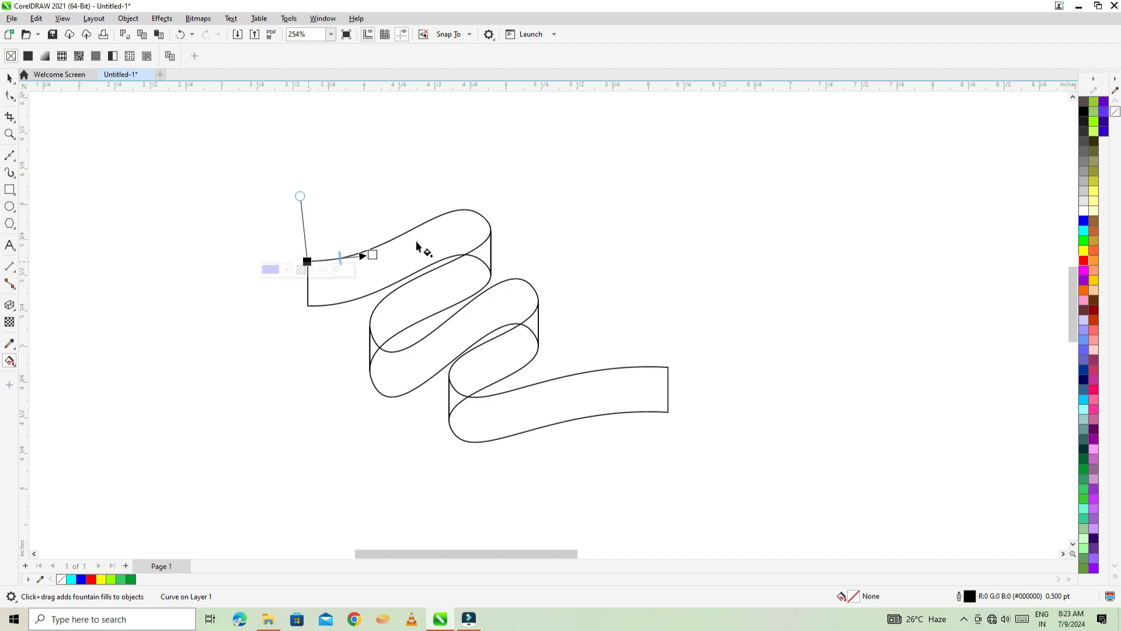
left_click_drag(487, 224, 486, 216)
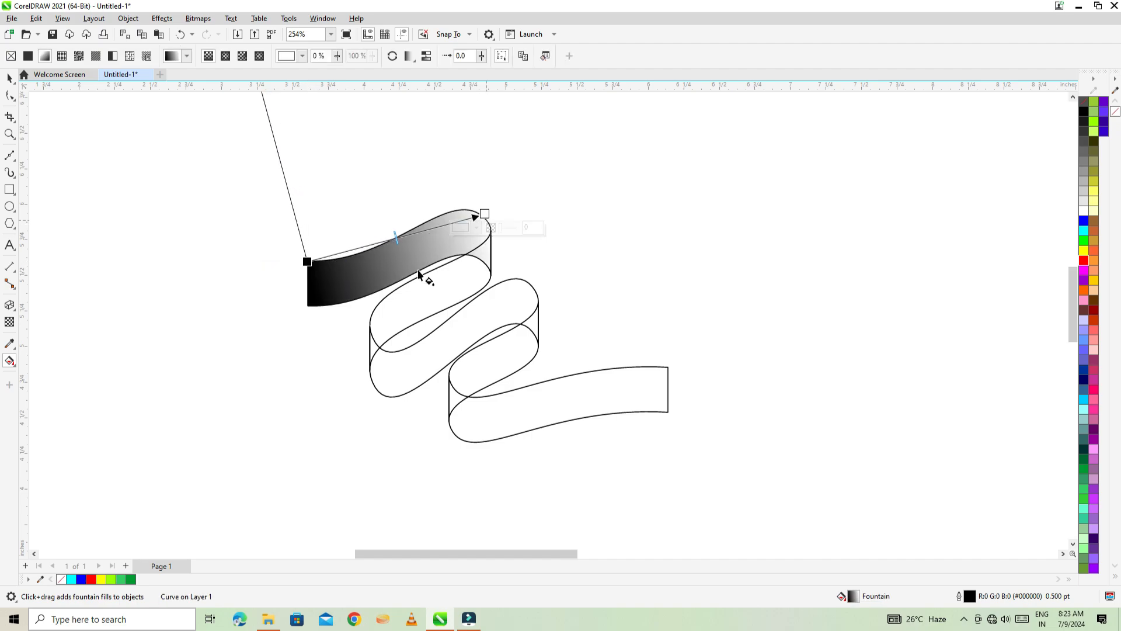
Lower the fountain fill's end point to make the gradient nearly horizontal, and shorten and straighten its skew handle vertically
scroll(415, 268, "down", 1)
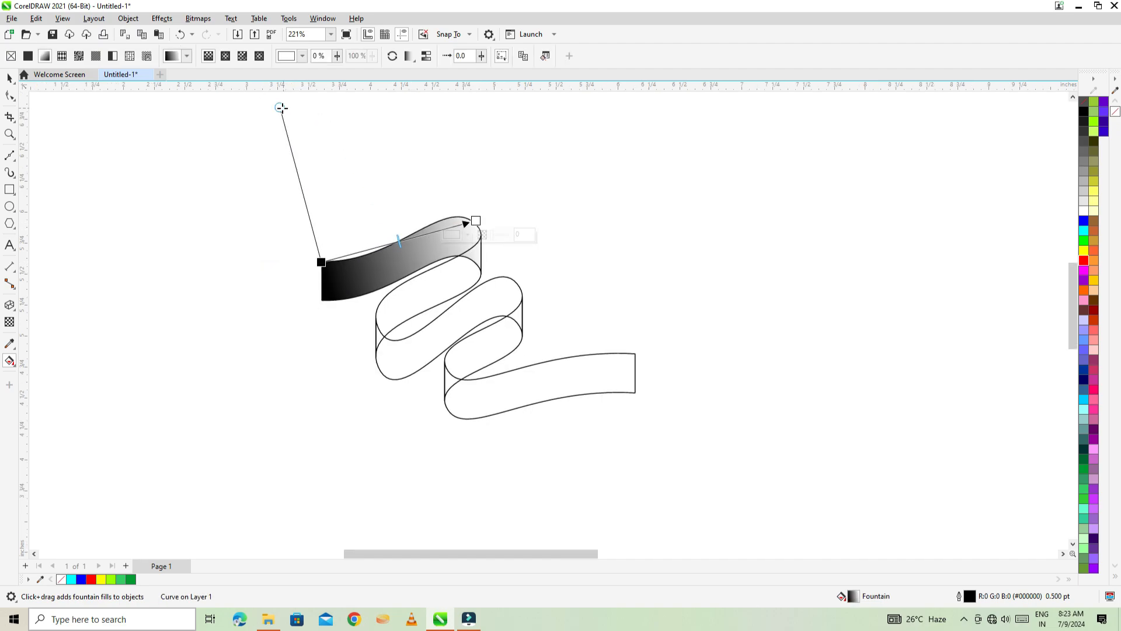
left_click_drag(282, 108, 323, 191)
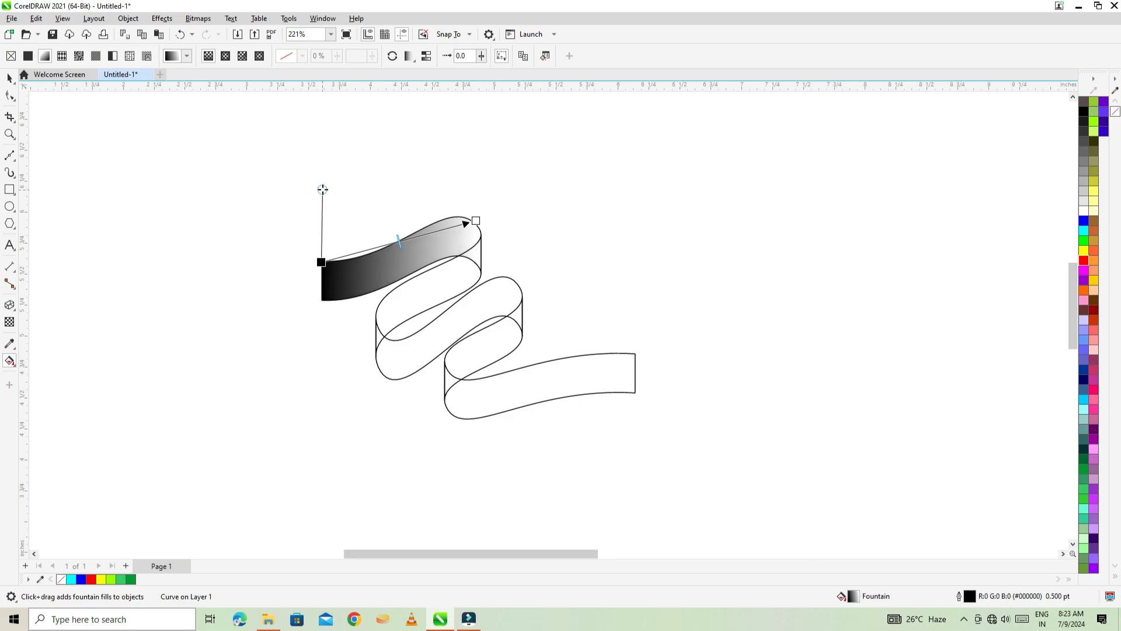
scroll(374, 230, "up", 1)
left_click_drag(494, 218, 499, 259)
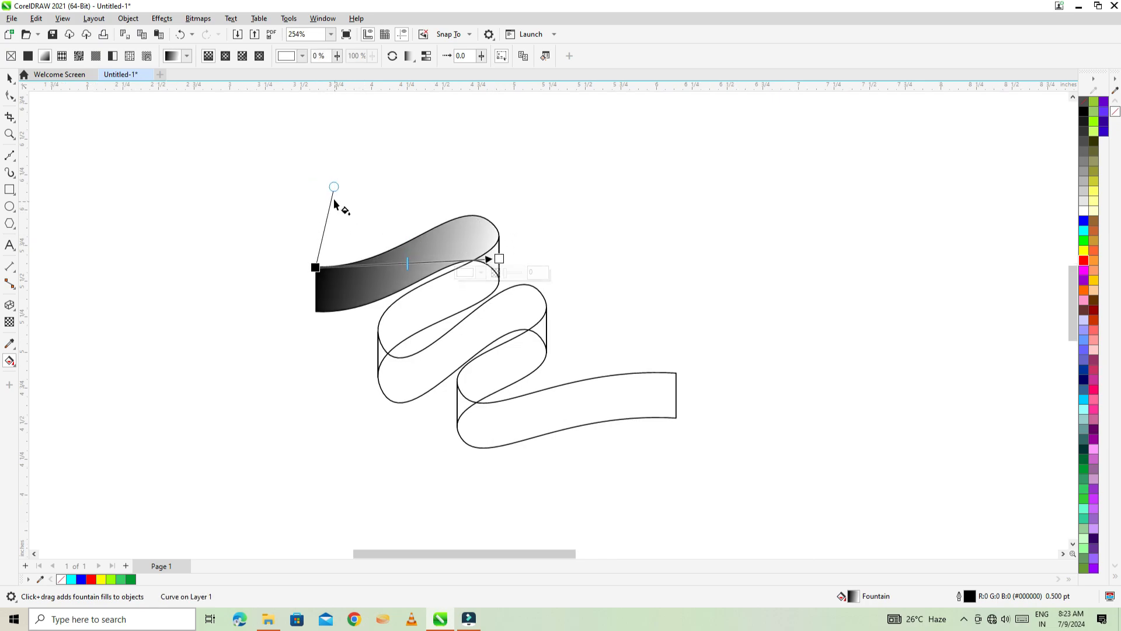
left_click_drag(333, 186, 315, 184)
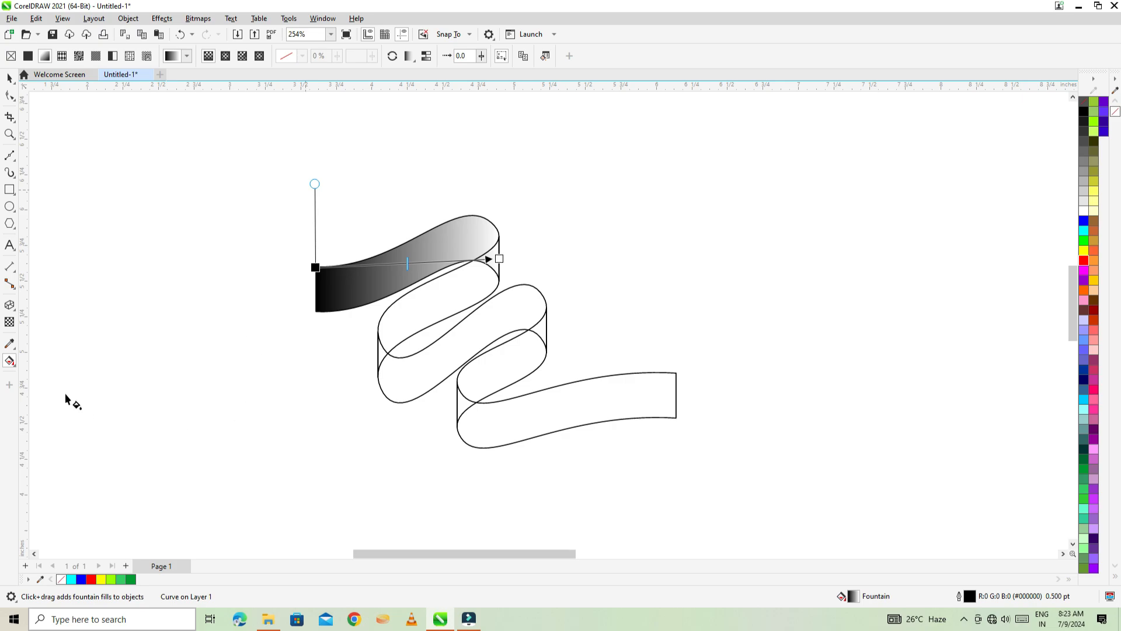
Color the top ribbon segment's gradient blue at both ends with a cyan stop at its 50% midpoint
left_click_drag(191, 435, 314, 269)
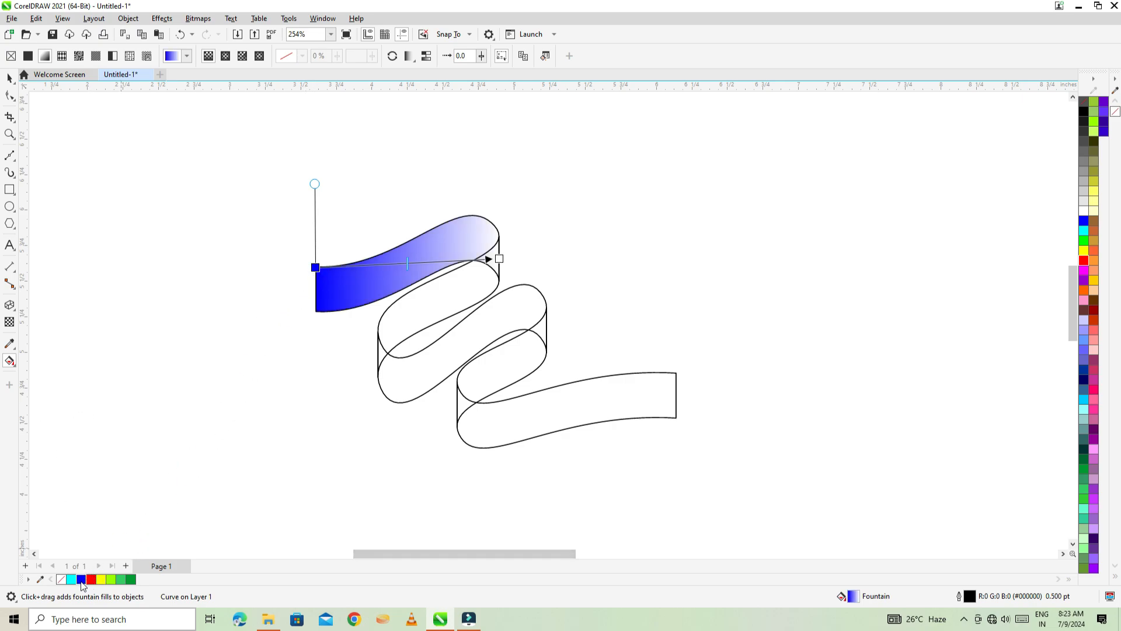
left_click_drag(82, 583, 498, 260)
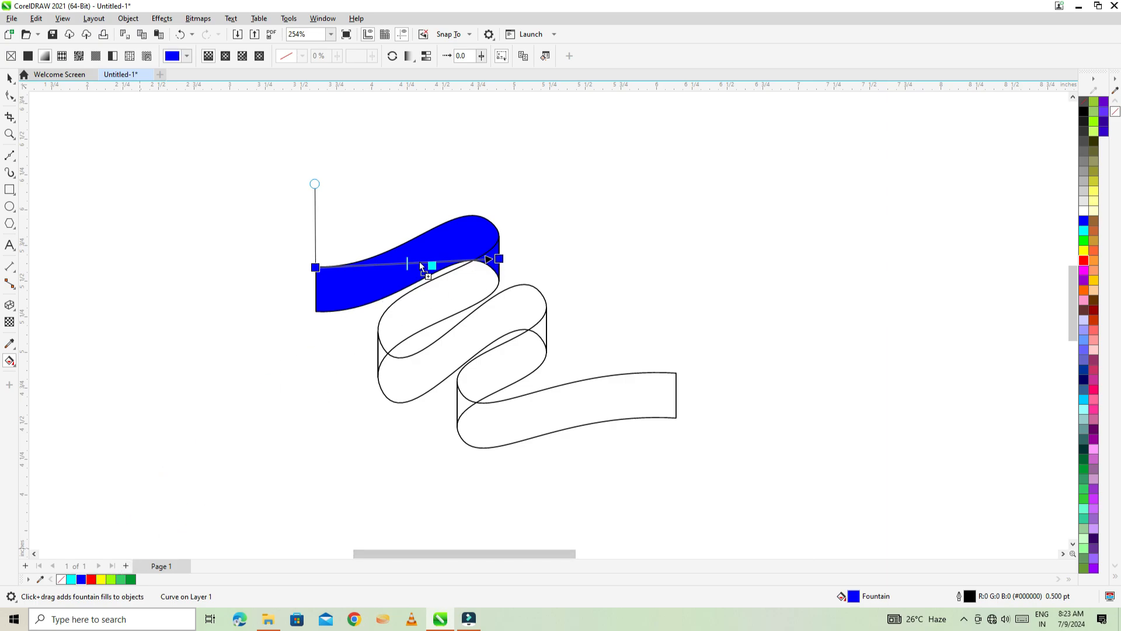
left_click_drag(420, 264, 419, 264)
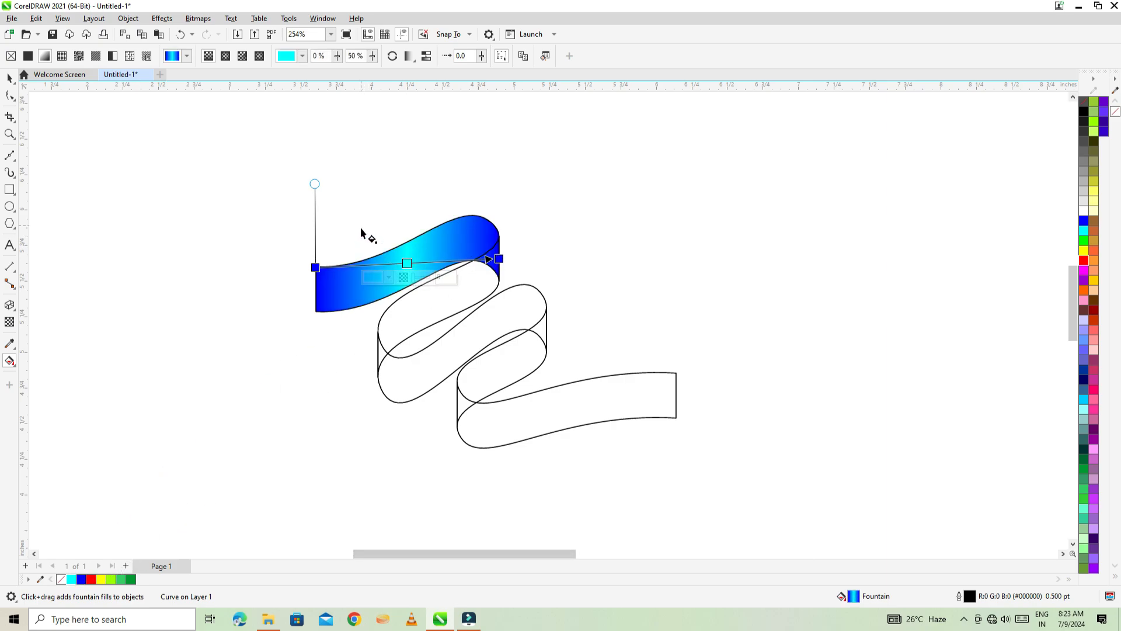
Tilt the top segment's gradient by raising its end point along the bend, and extend its start point slightly beyond the ribbon's end
left_click_drag(314, 184, 306, 185)
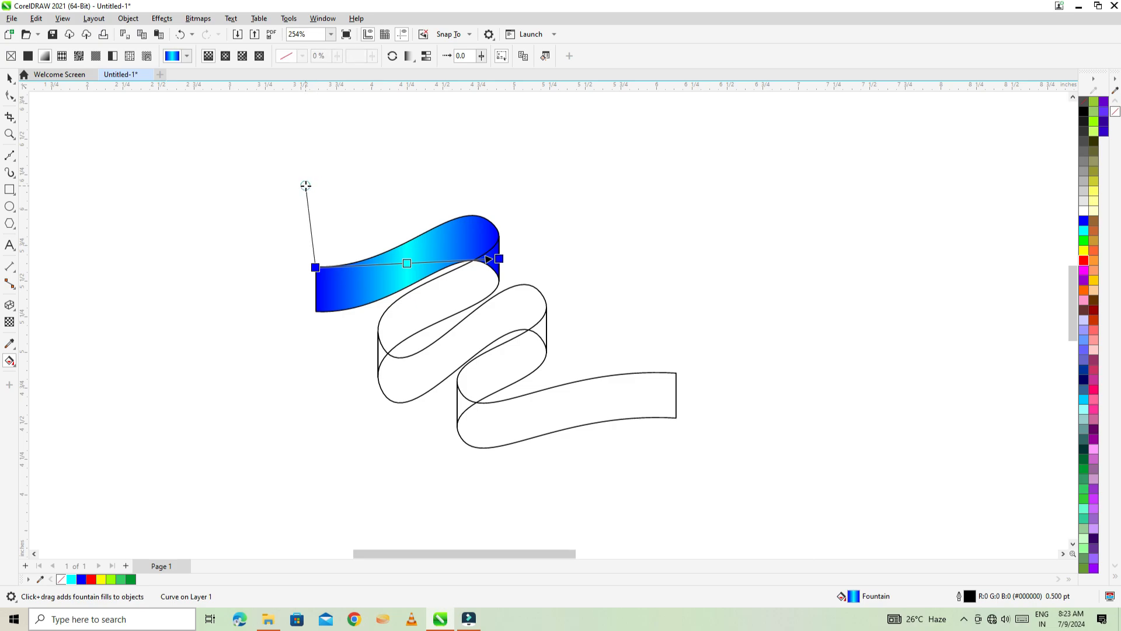
left_click_drag(498, 258, 499, 236)
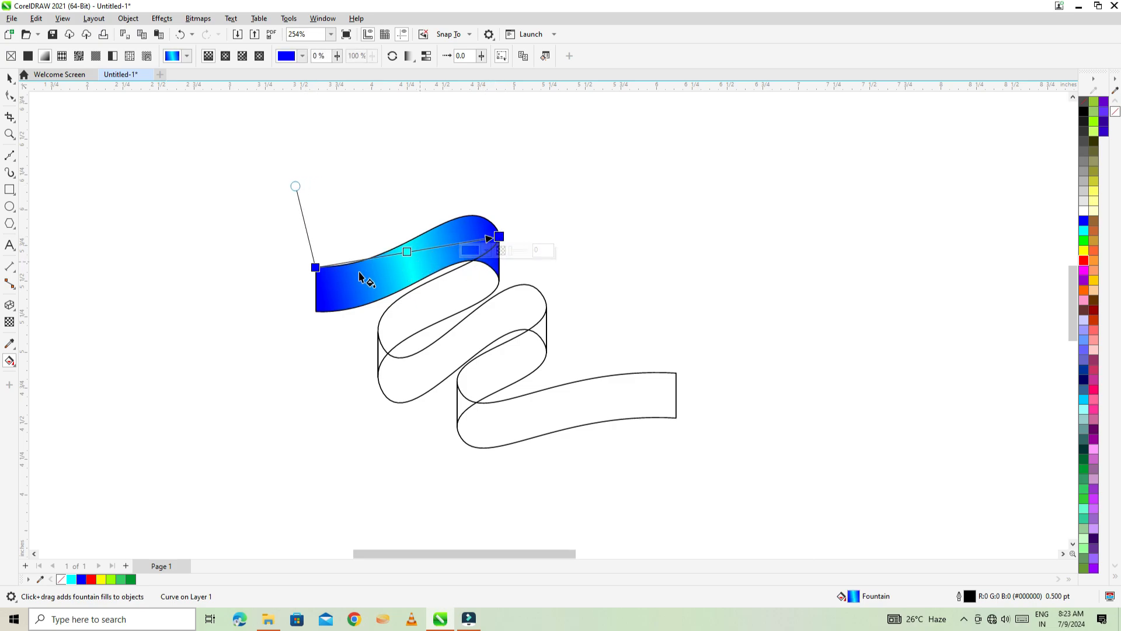
left_click_drag(316, 268, 291, 271)
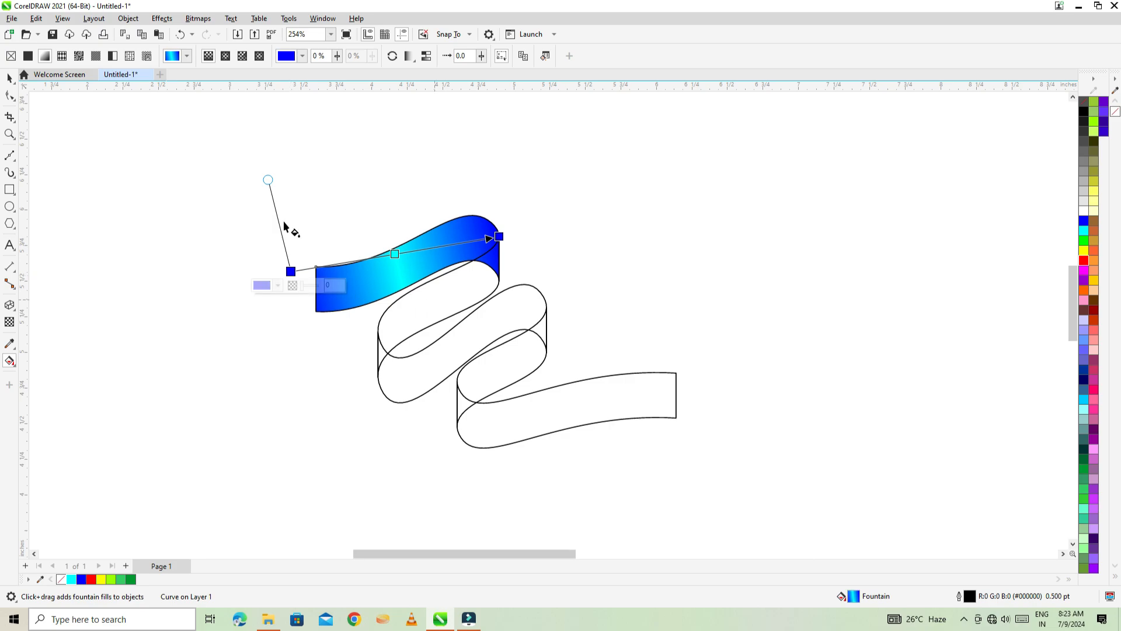
Select the four unfilled ribbon segments together and repeat the blue-cyan-blue fountain fill on them
left_click(10, 78)
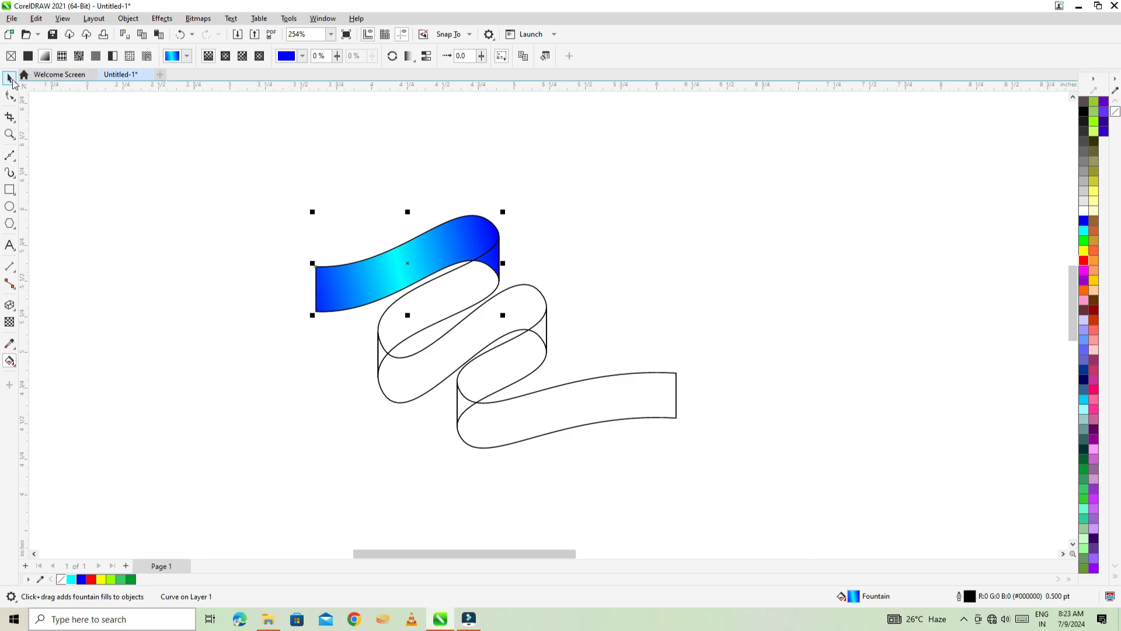
left_click(513, 407, "shift")
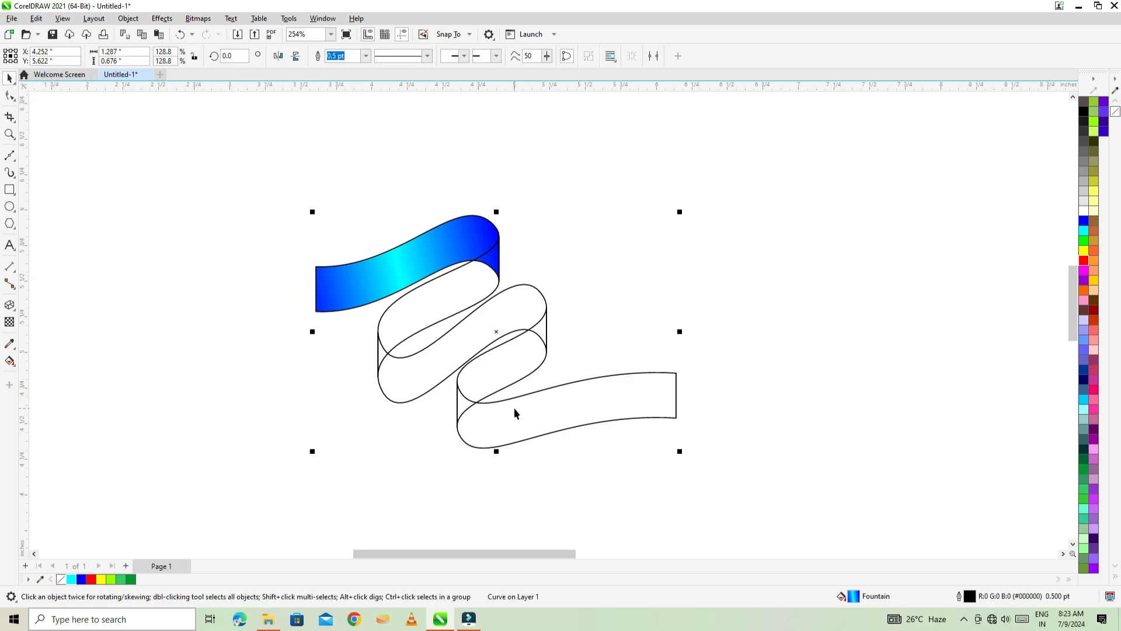
left_click(582, 297)
left_click(565, 408)
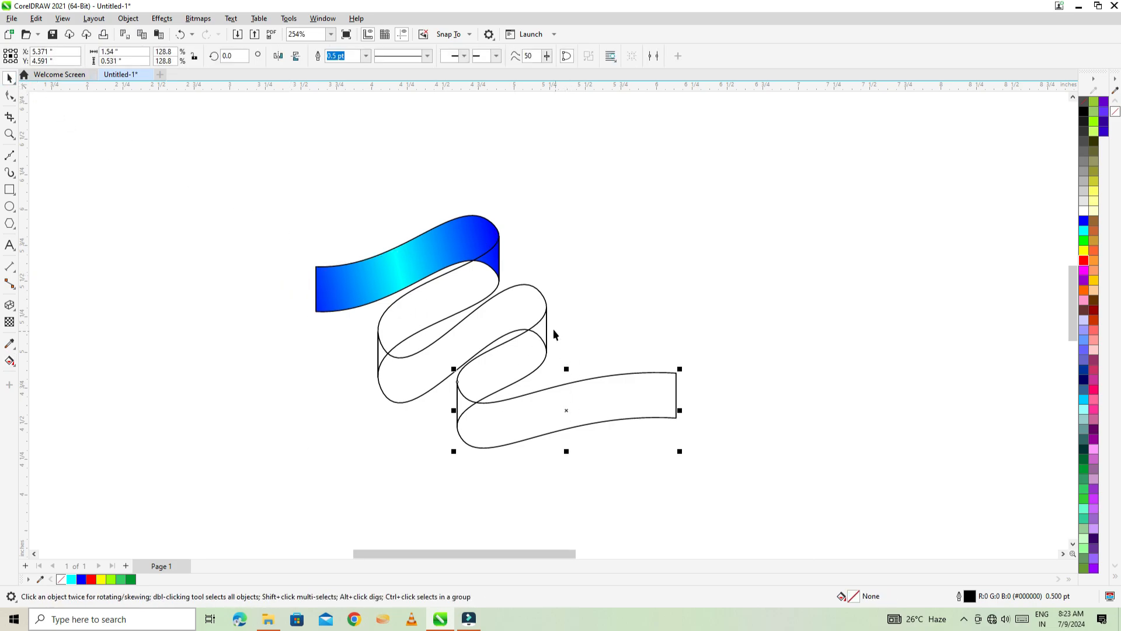
left_click(526, 353, "shift")
left_click(521, 310, "shift")
left_click(442, 296, "shift")
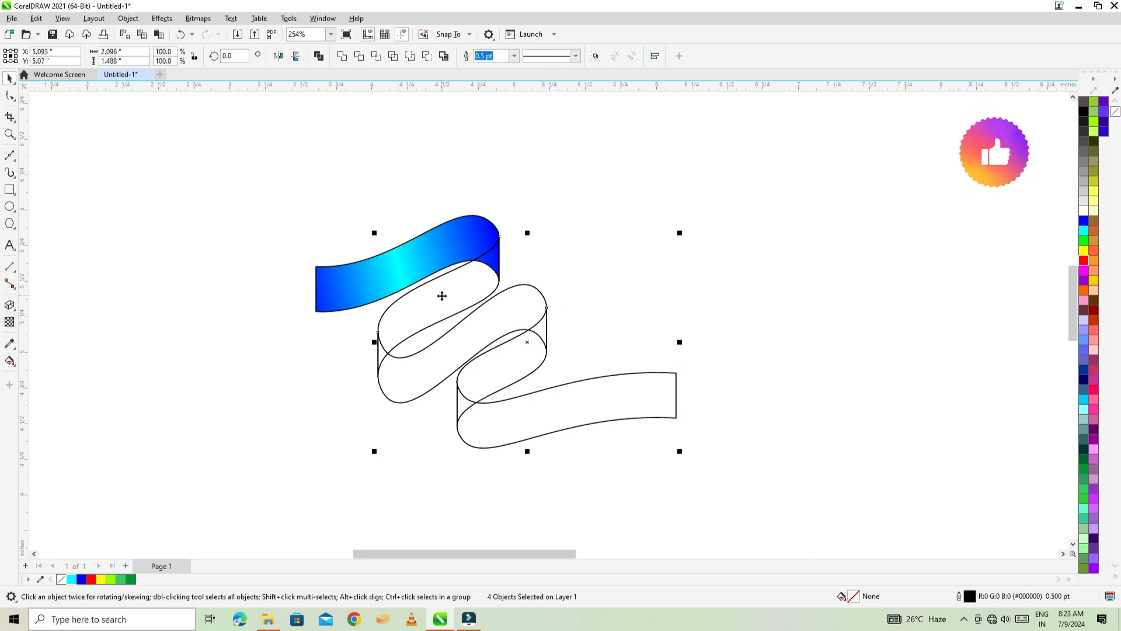
key("ctrl+r")
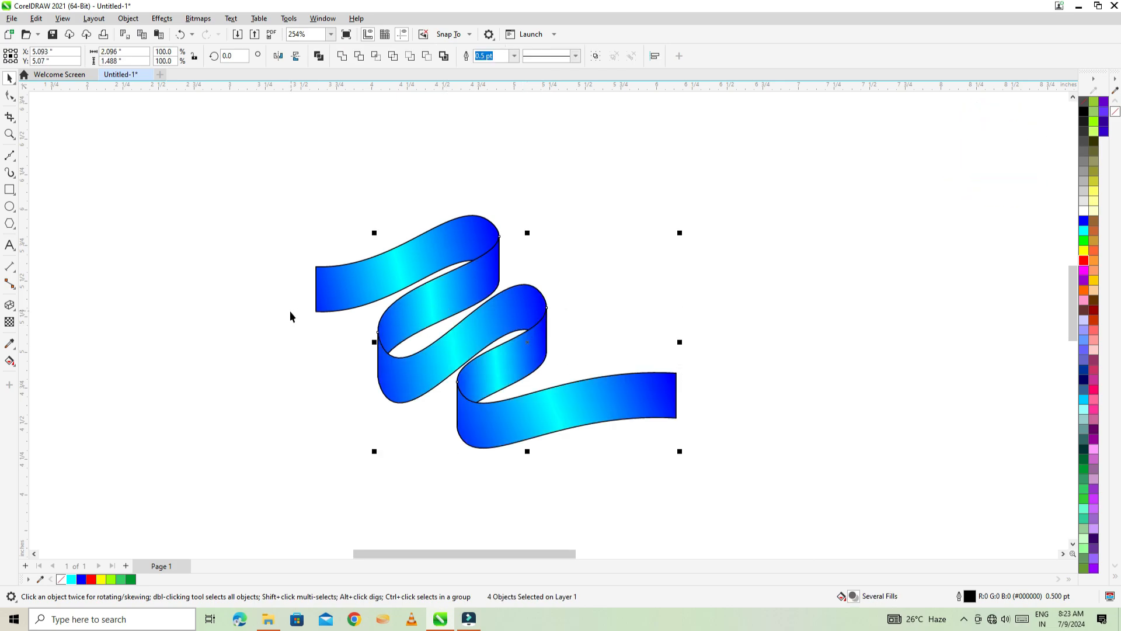
left_click(305, 339)
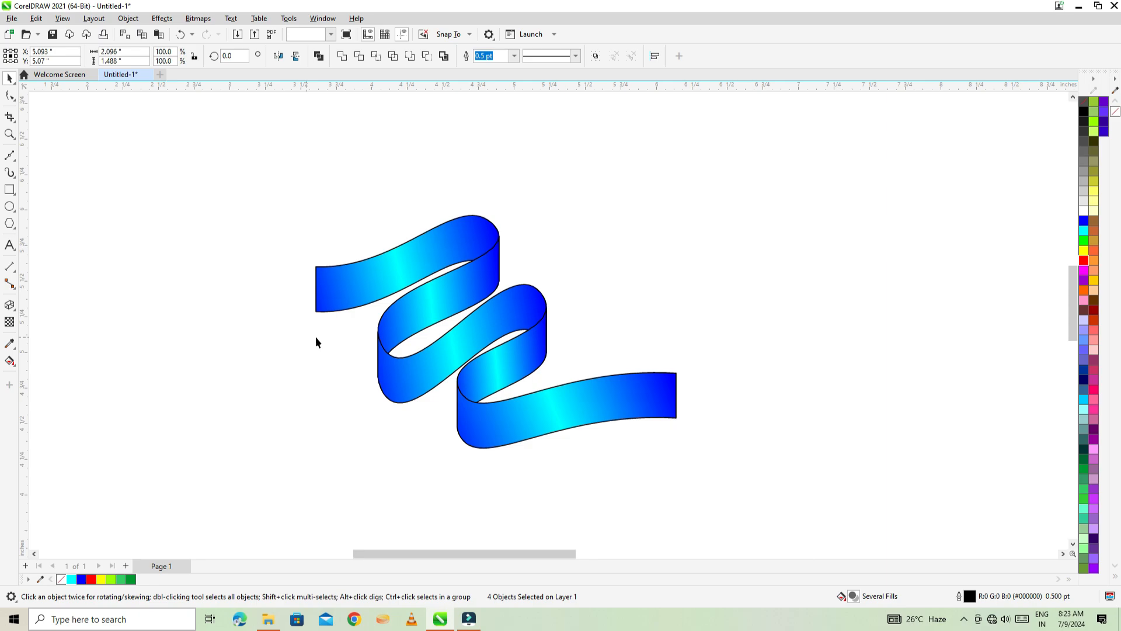
Extend the second segment's gradient end point up beyond its bend, and lower the third segment's gradient start point outward
left_click(431, 307)
key("g")
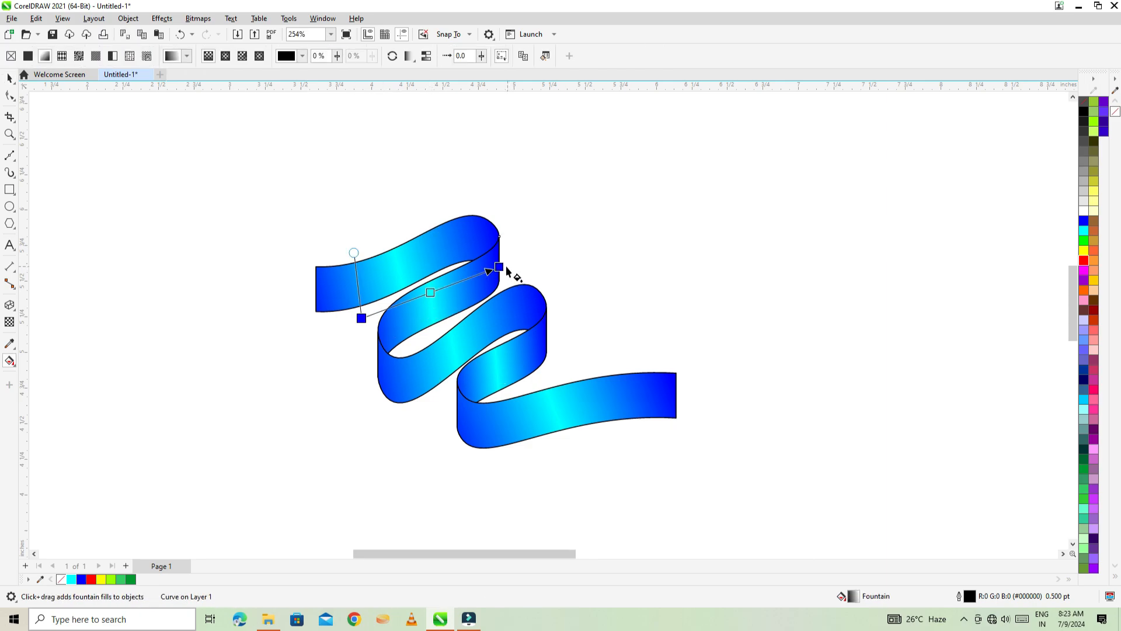
left_click_drag(499, 267, 533, 243)
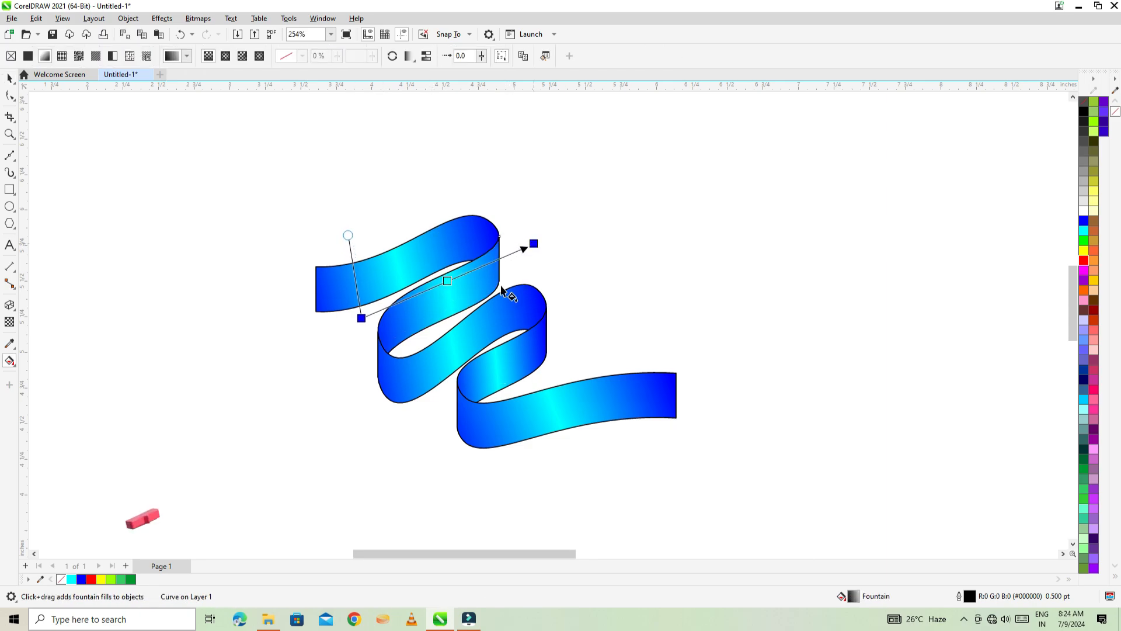
left_click(444, 351)
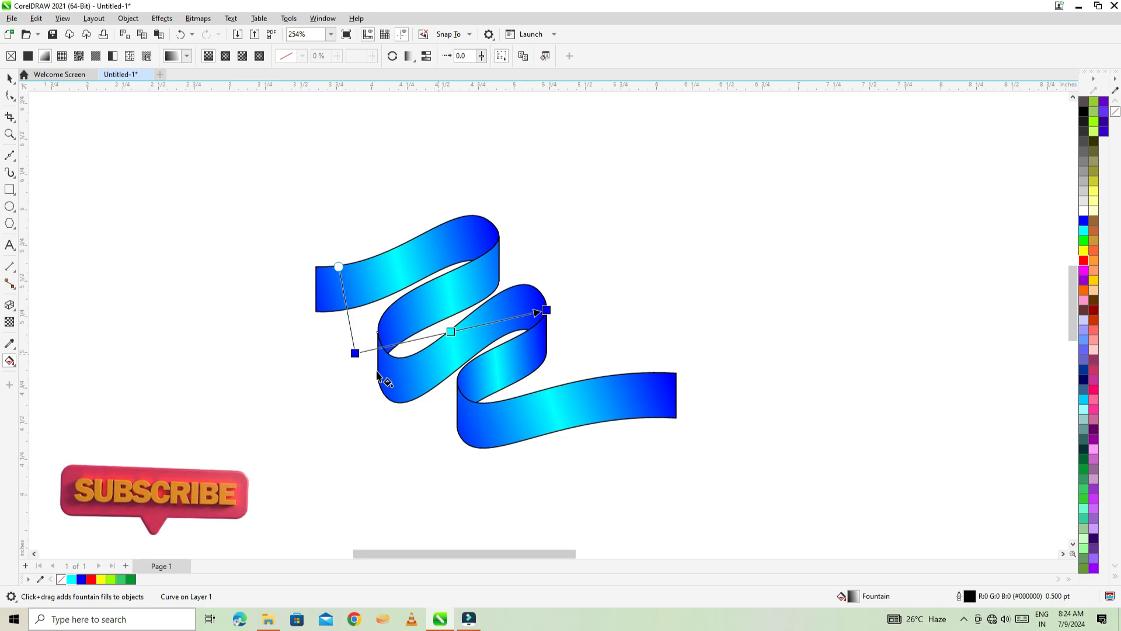
left_click_drag(355, 353, 346, 383)
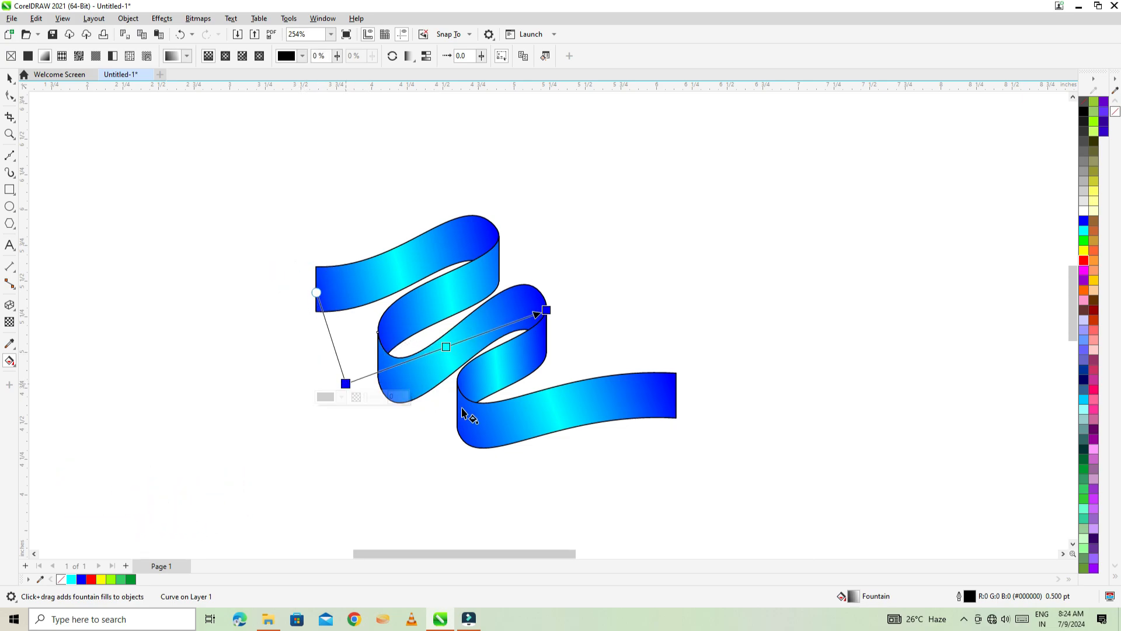
Extend the fourth segment's gradient end point past its bend, and move the lowest segment's gradient start point inward to its folded edge
left_click(505, 369)
left_click_drag(546, 334, 578, 315)
left_click(532, 415)
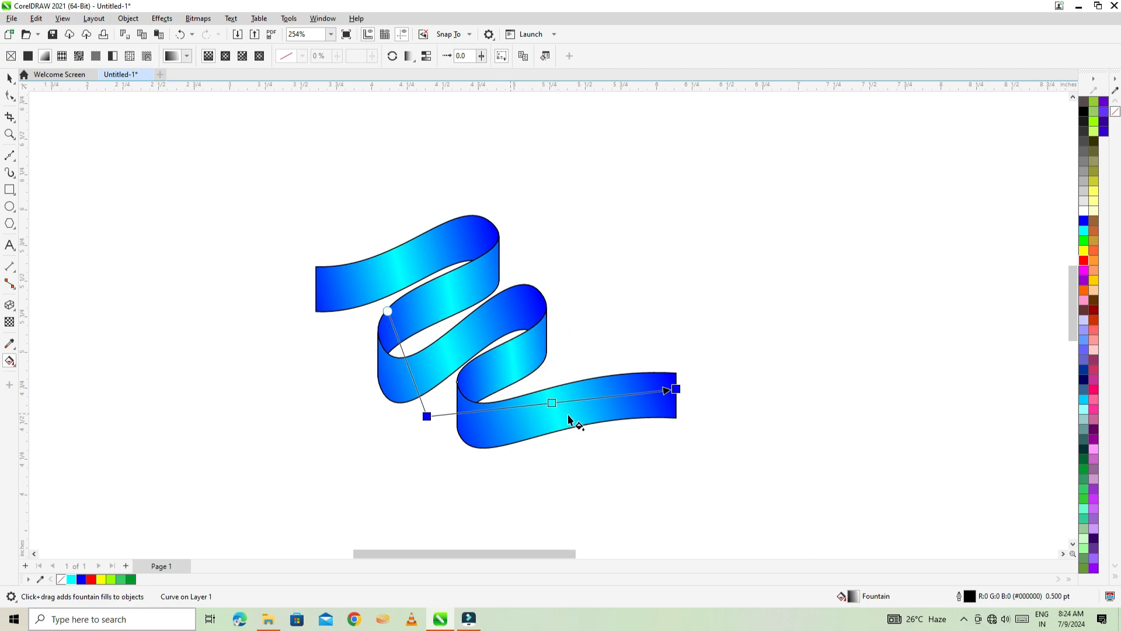
left_click_drag(426, 416, 462, 414)
left_click(14, 78)
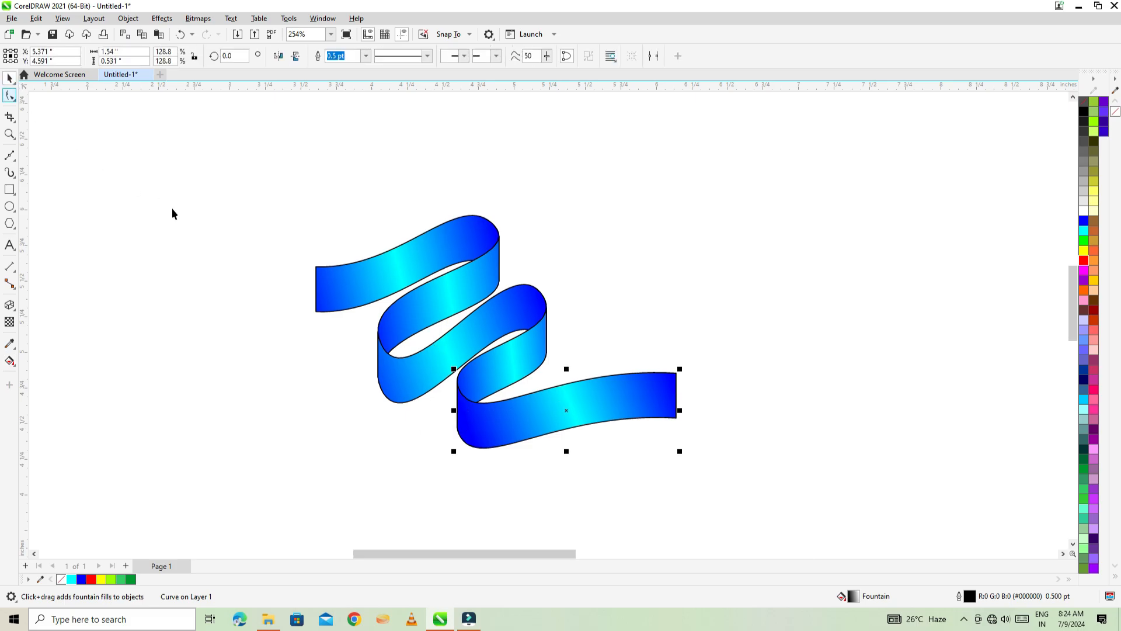
left_click(218, 188)
Cut a V-shaped notch into the top ribbon segment's free end by adding a mid-edge node and pulling it inward
left_click(334, 281)
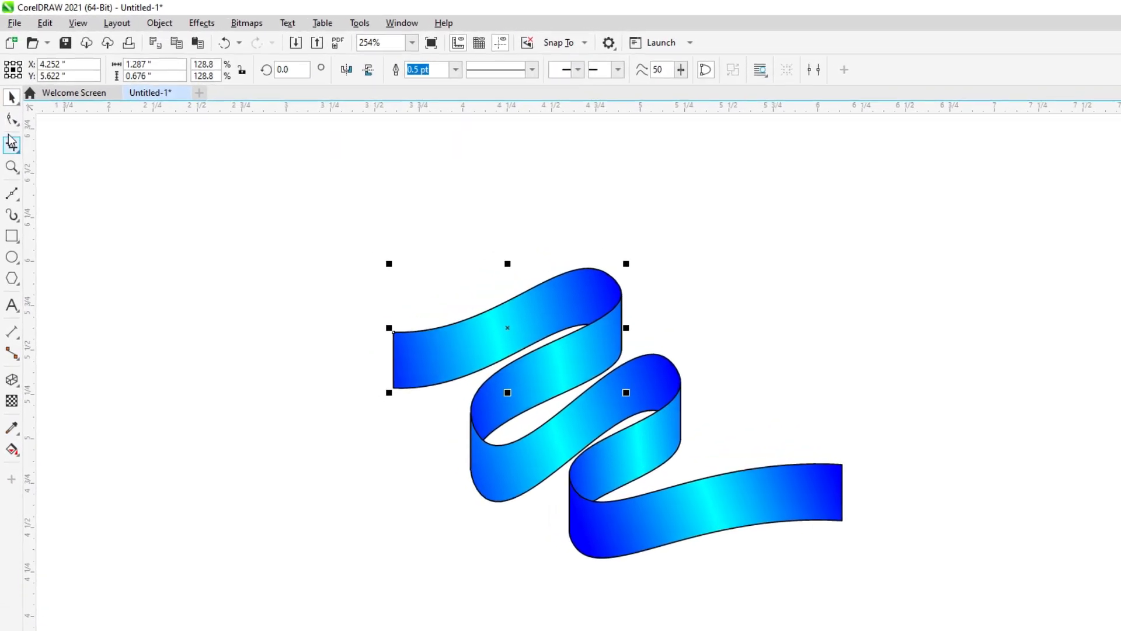
left_click(12, 100)
left_click(74, 136)
scroll(443, 406, "up", 3)
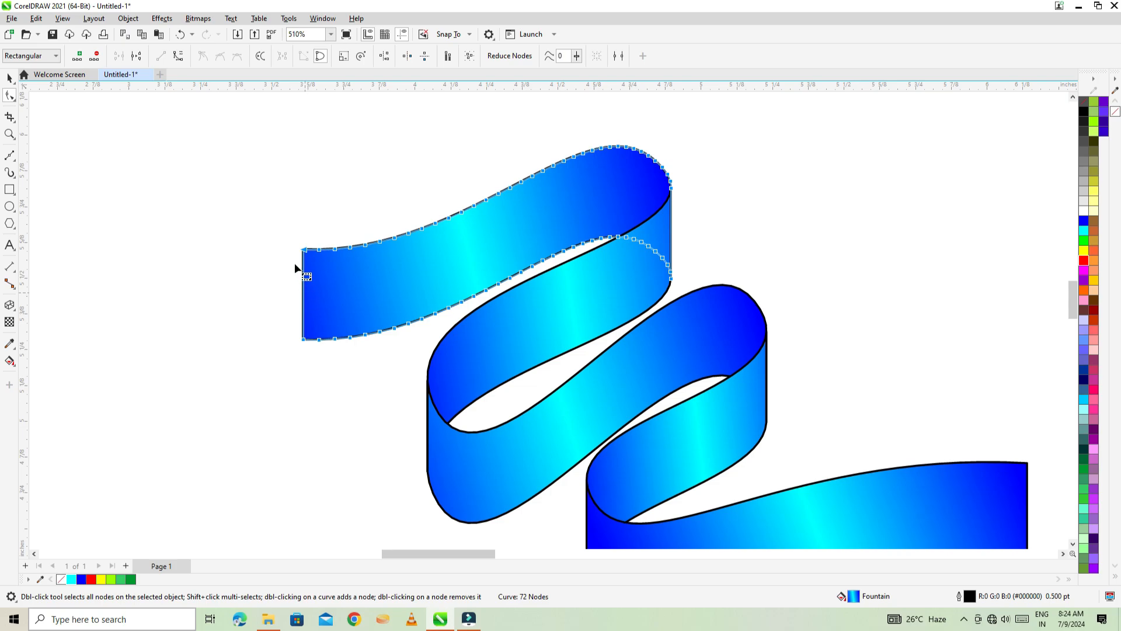
left_click_drag(310, 320, 308, 352)
left_click_drag(308, 299, 373, 289)
key("ctrl+z")
left_click(9, 80)
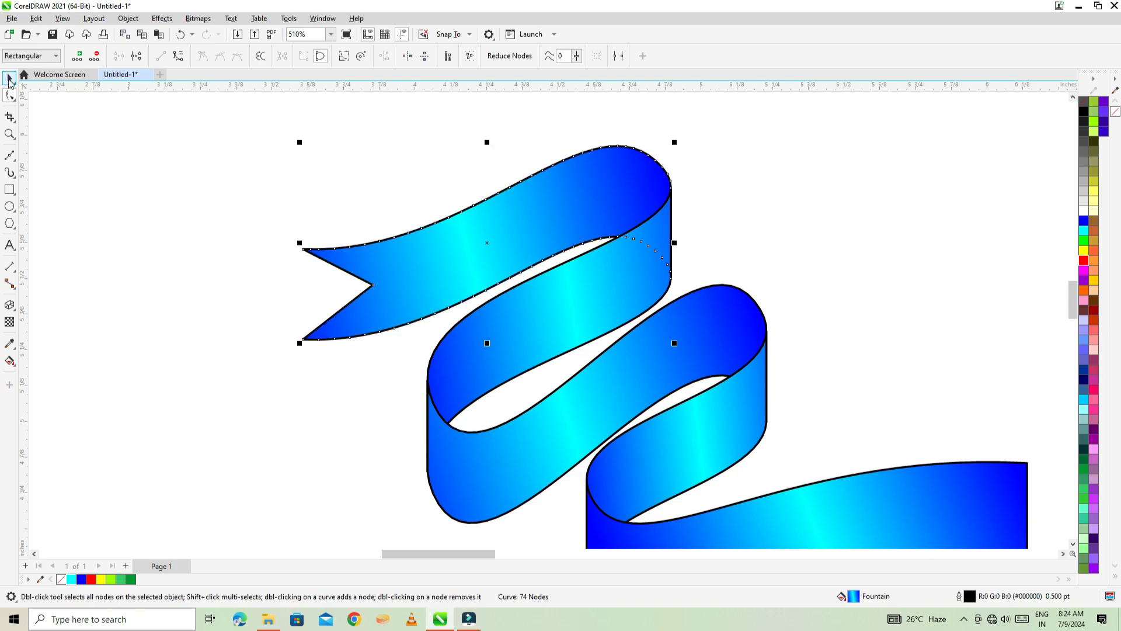
left_click(142, 225)
scroll(174, 214, "down", 2)
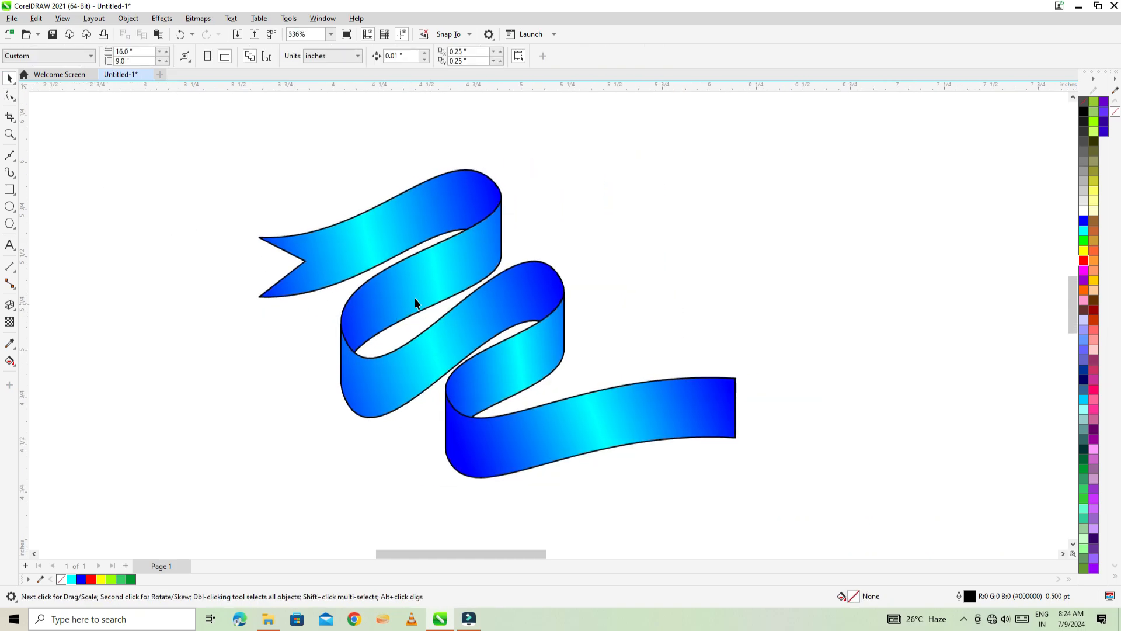
Select the whole ribbon and make a horizontally mirrored copy joined to the lowest segment's straight end
left_click_drag(784, 497, 254, 165)
scroll(280, 292, "down", 2)
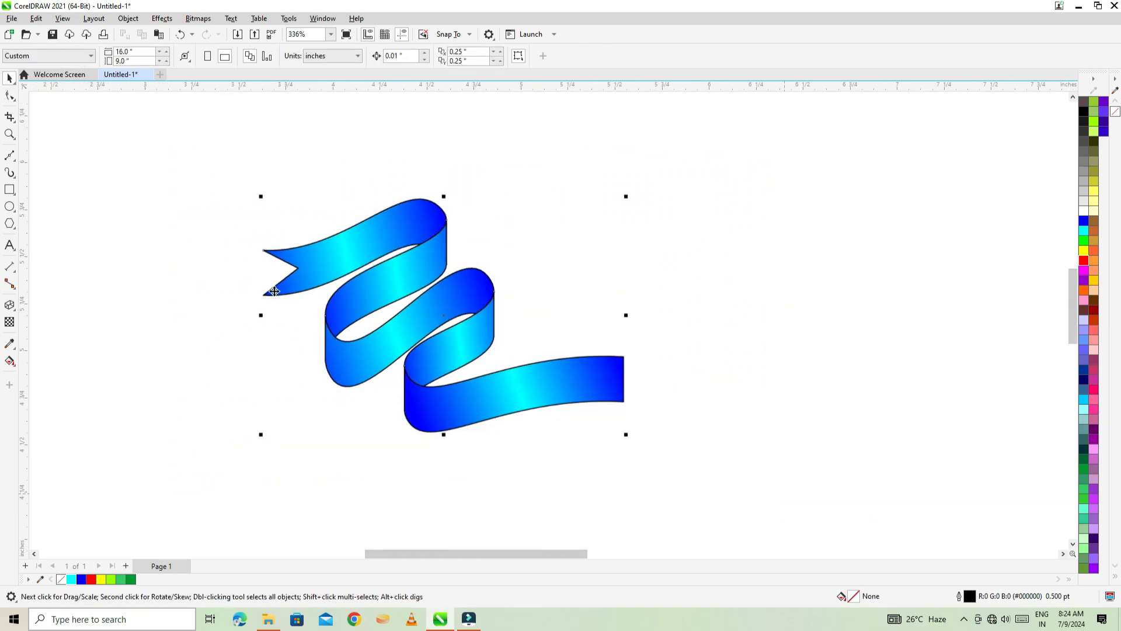
left_click_drag(265, 314, 576, 334)
left_click(557, 403)
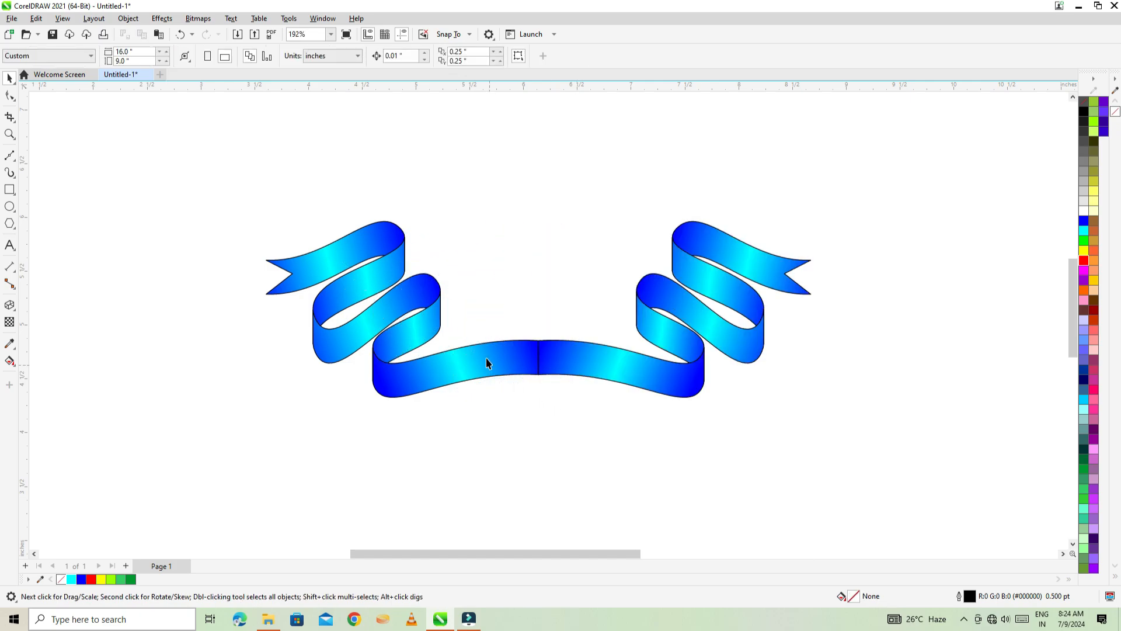
Weld the two adjoining bottom segments of the mirrored ribbons into one central band
left_click(471, 358)
left_click(583, 355, "shift")
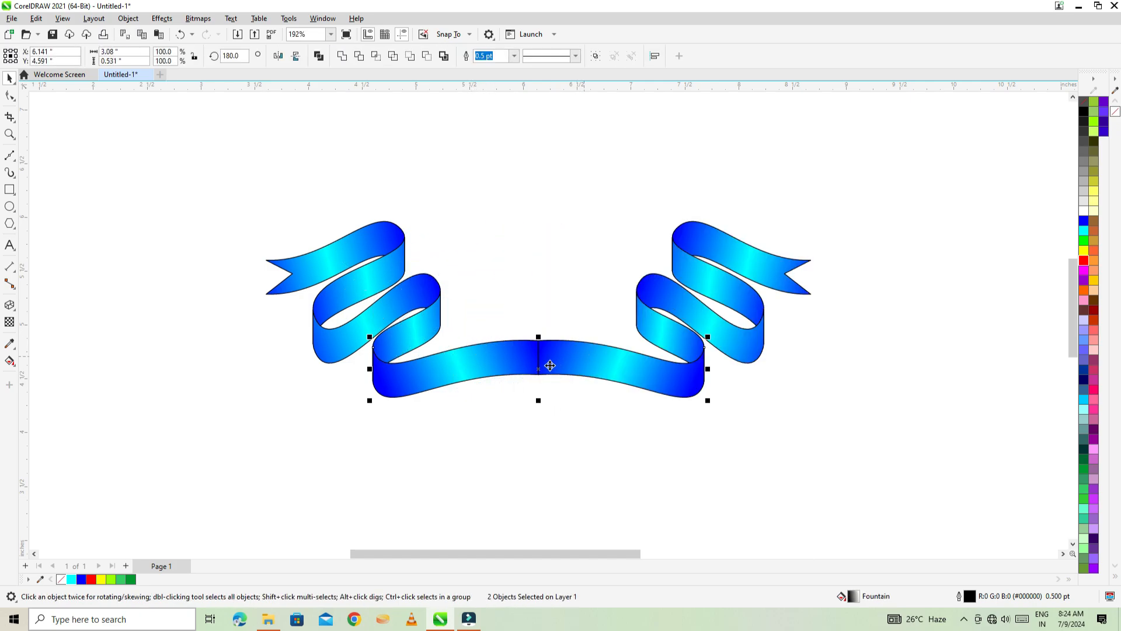
left_click_drag(538, 367, 538, 408)
key("ctrl+z")
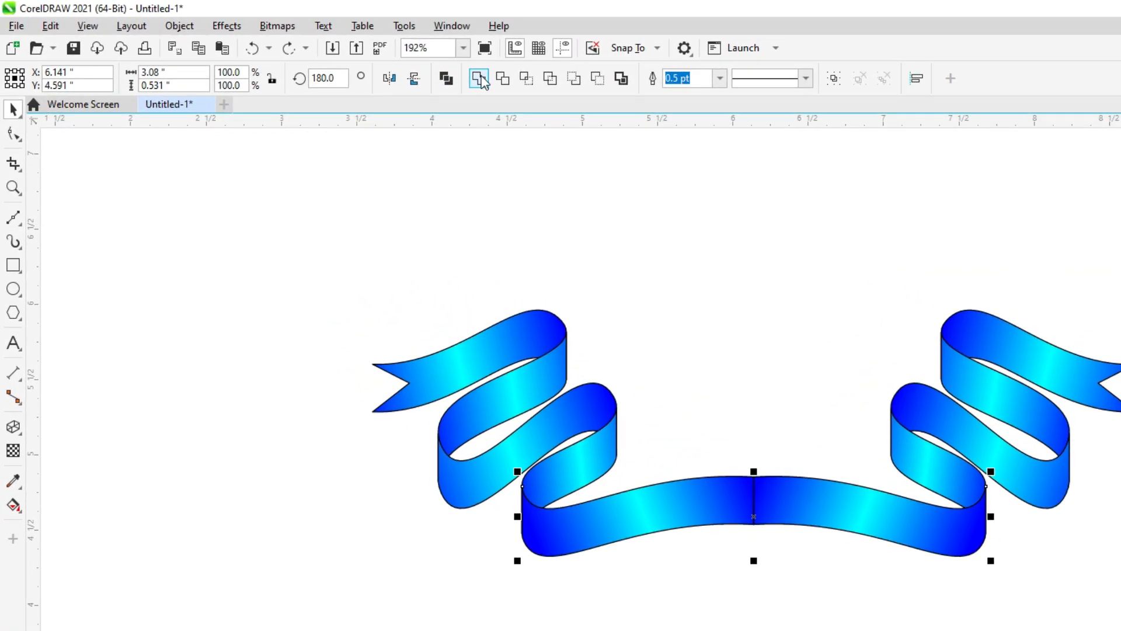
left_click(479, 78)
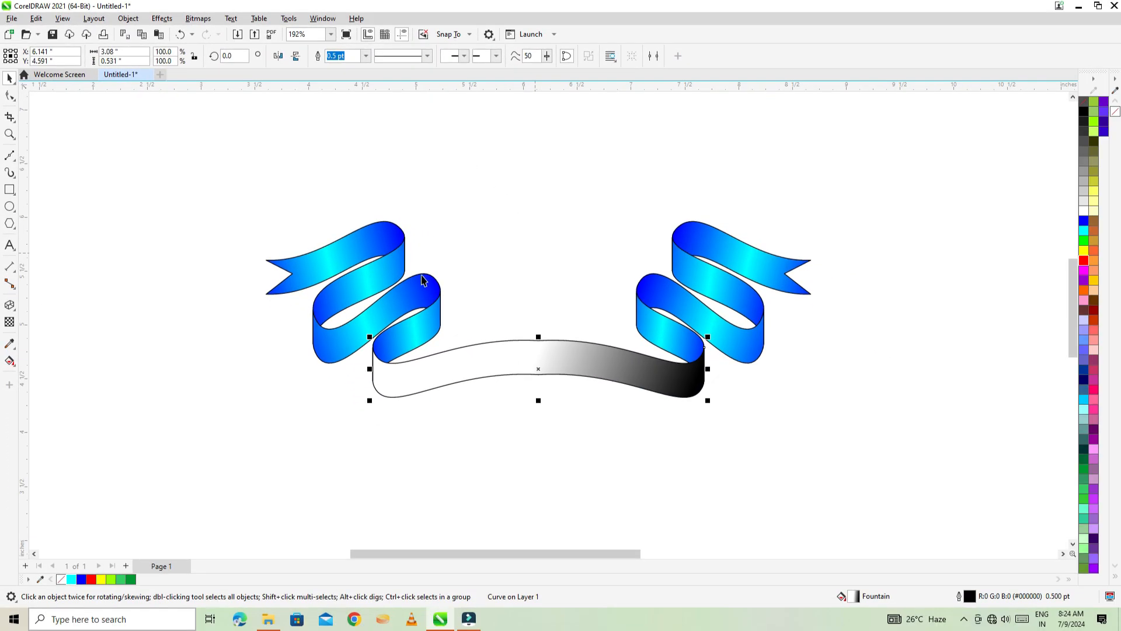
Stretch the central band's fountain fill across its full width and color it blue at both ends with cyan in the middle
key("g")
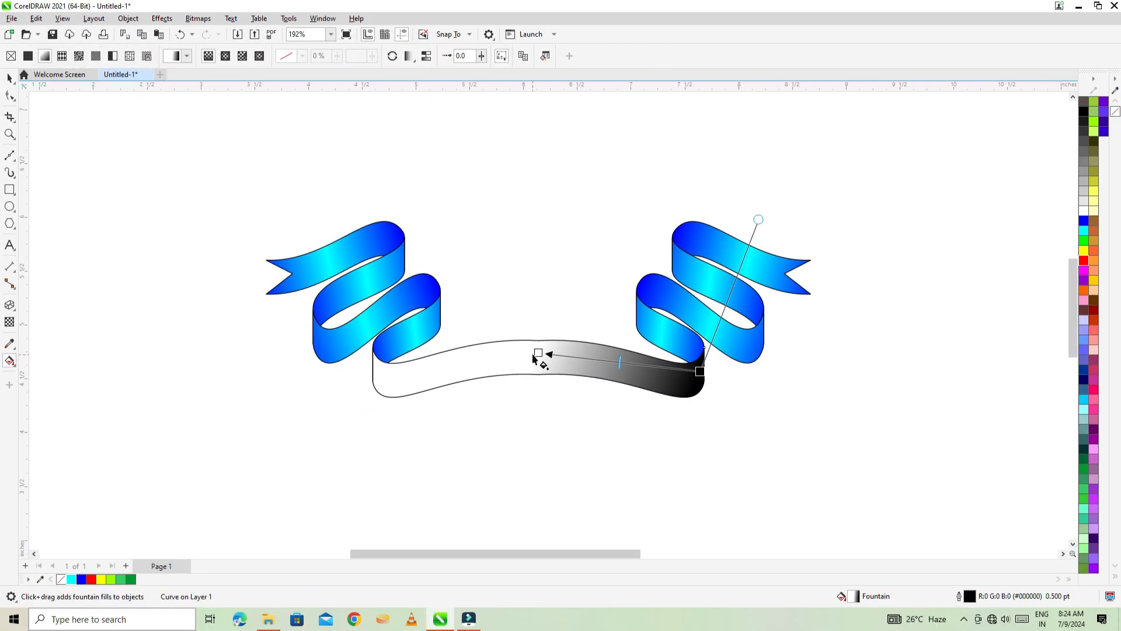
left_click_drag(536, 355, 381, 376)
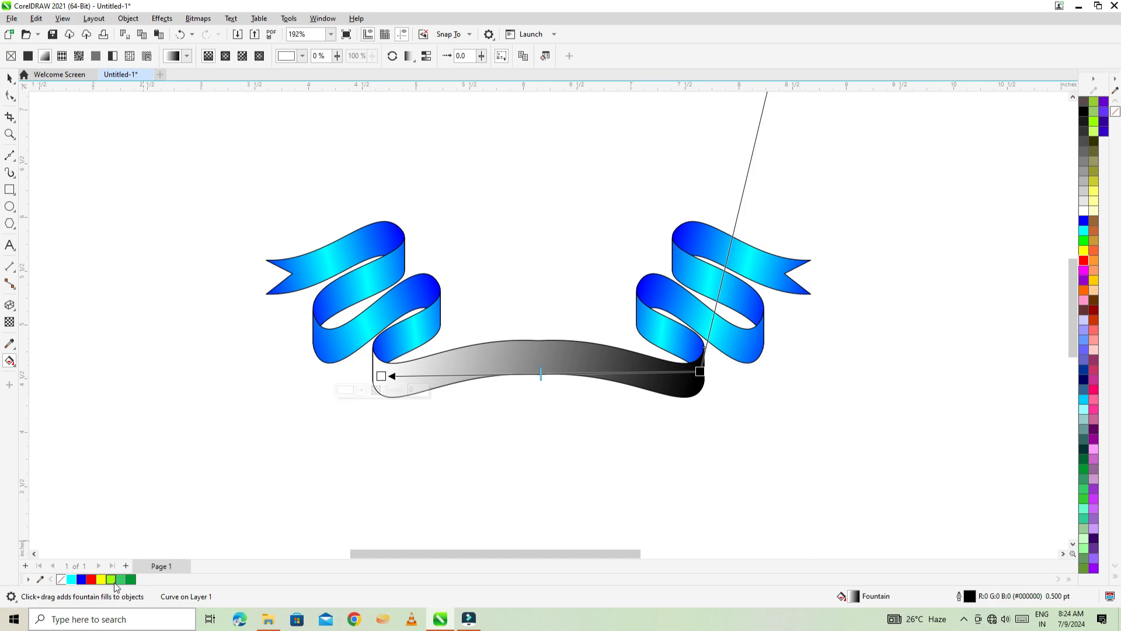
left_click_drag(246, 480, 381, 377)
left_click_drag(71, 578, 537, 374)
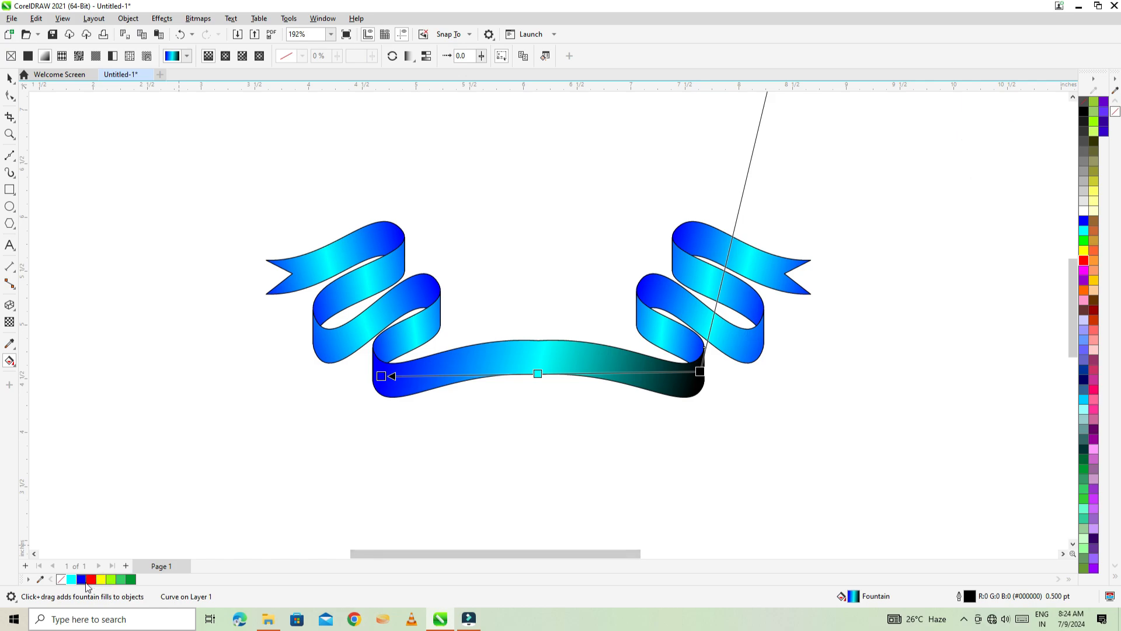
left_click_drag(430, 459, 700, 370)
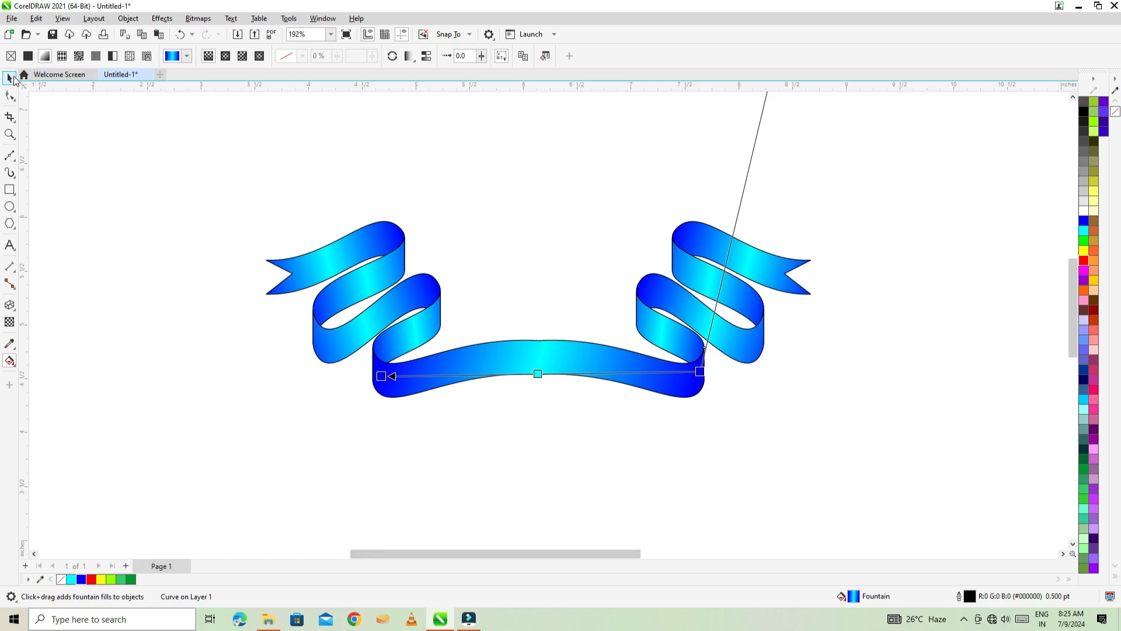
left_click(13, 78)
left_click(164, 246)
Delete the surplus nodes along the middle part of the central band's upper and lower edges
left_click(513, 361)
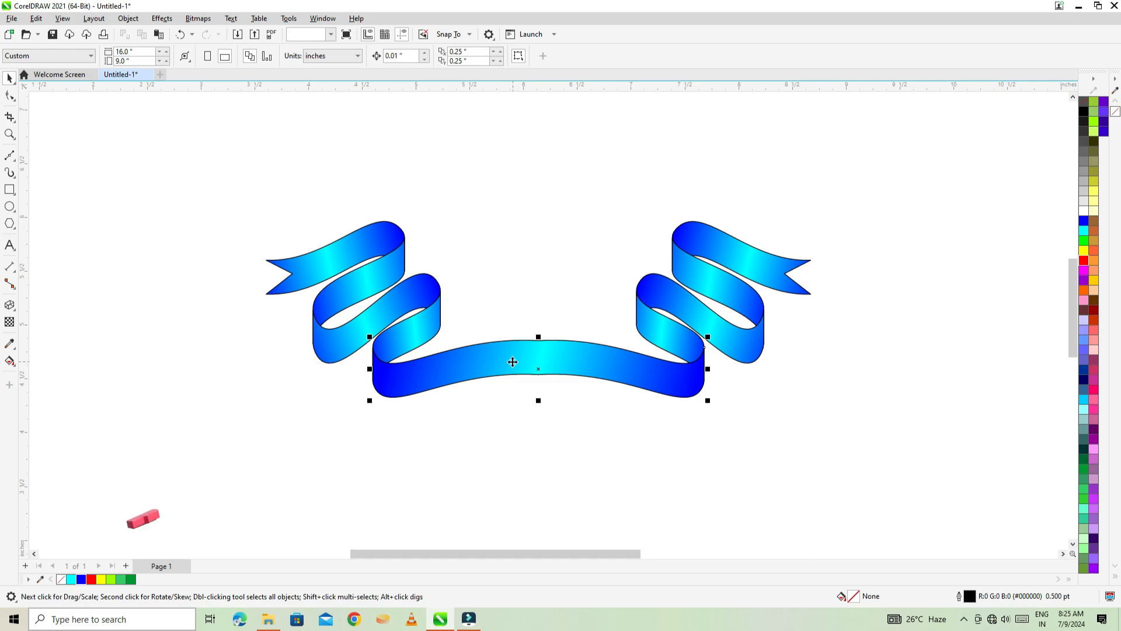
left_click(9, 97)
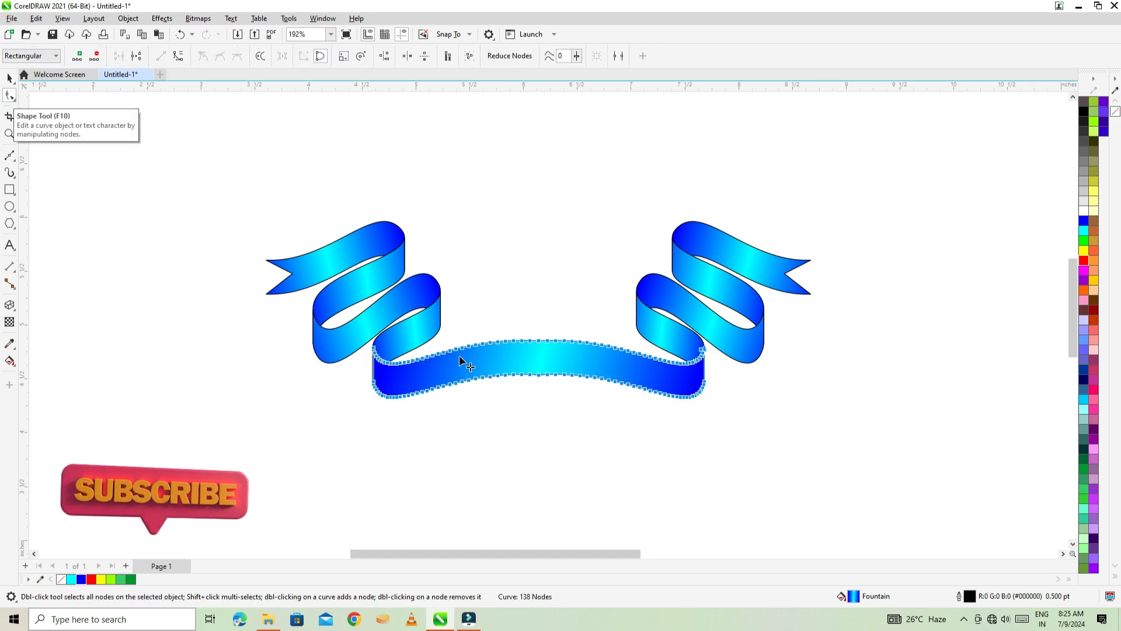
left_click_drag(441, 373, 657, 432)
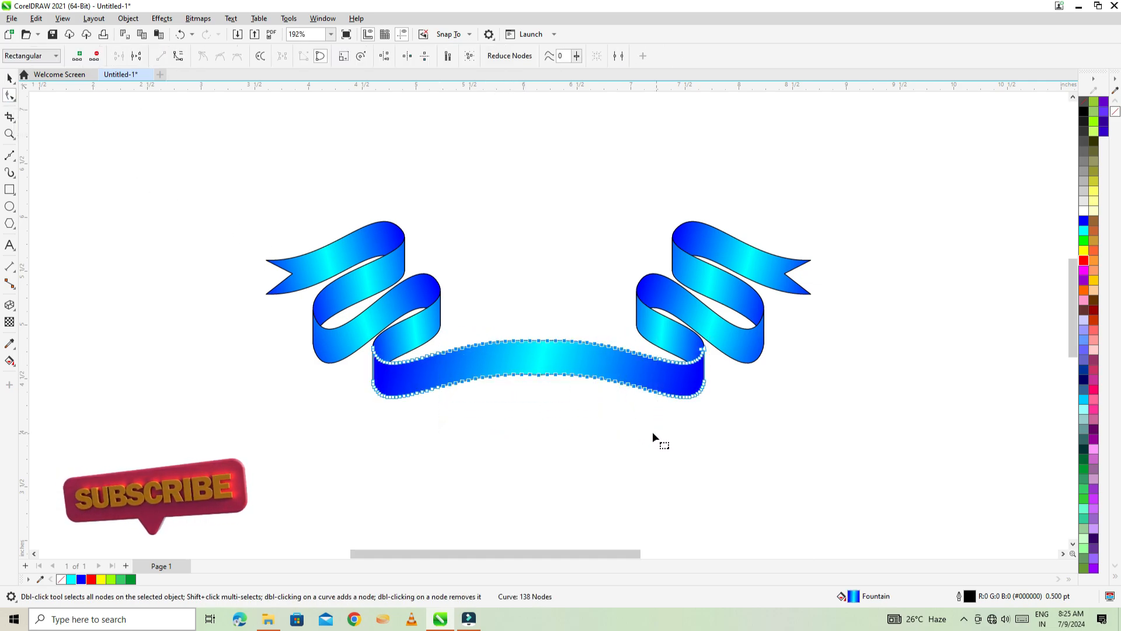
key("Delete")
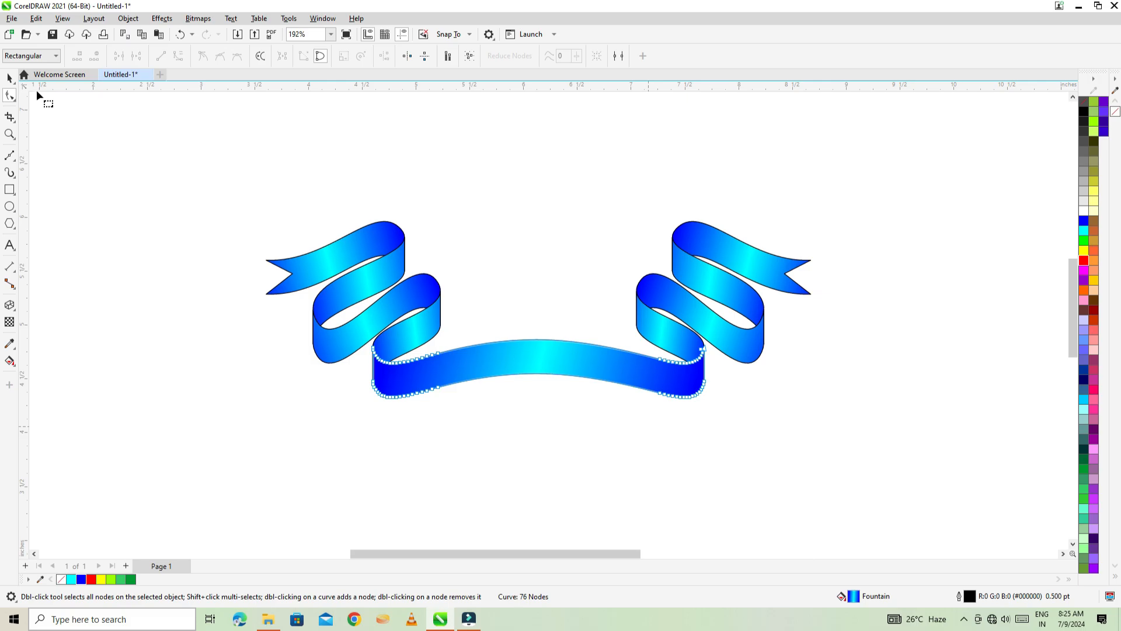
Group all the ribbon pieces, including the central band, and center the group on the page
left_click(10, 78)
left_click(233, 258)
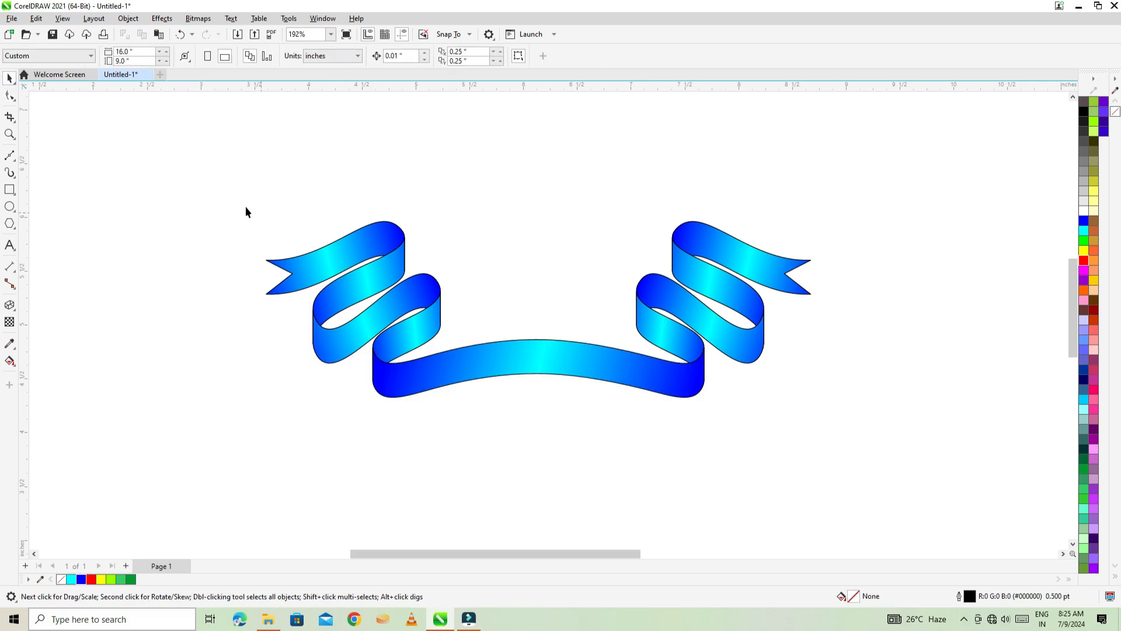
left_click_drag(201, 99, 874, 470)
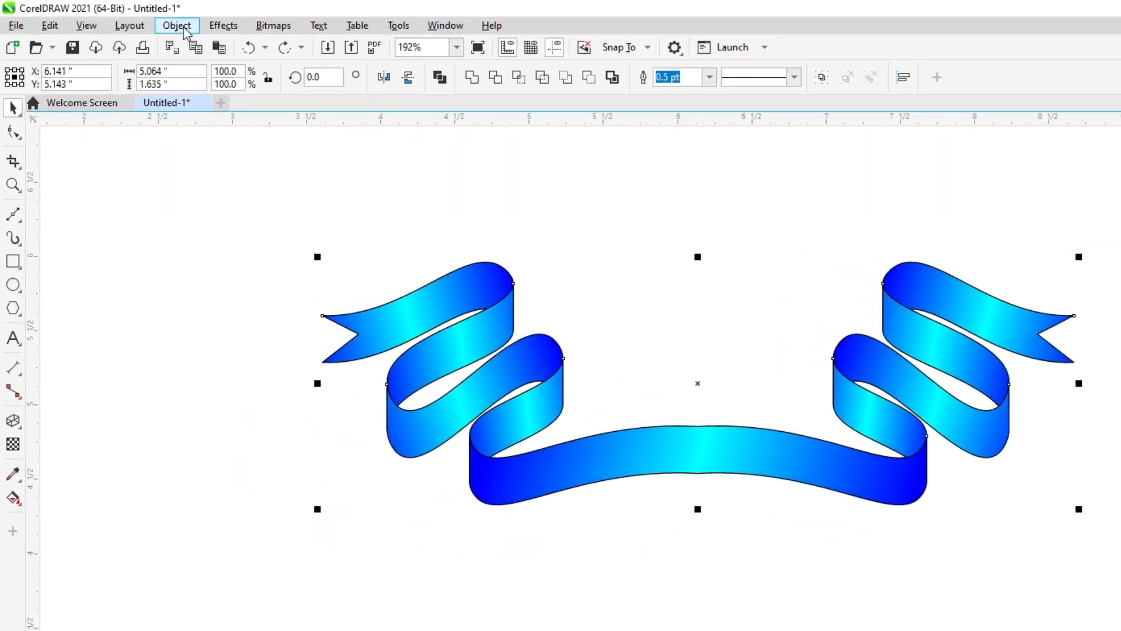
left_click(128, 18)
mouse_move(161, 223)
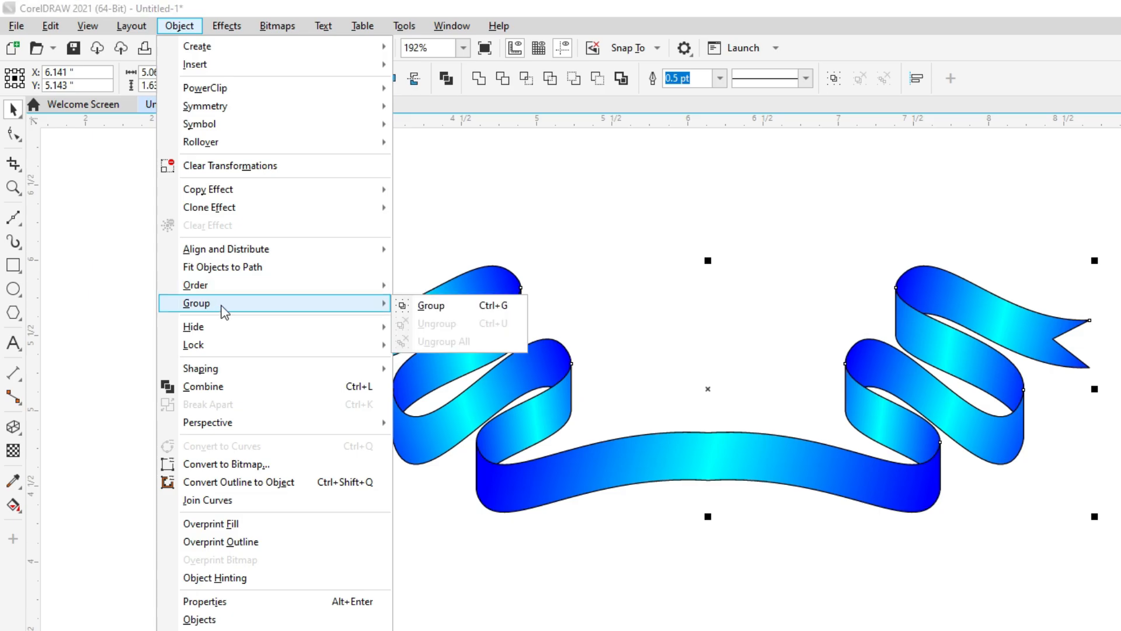
left_click(505, 305)
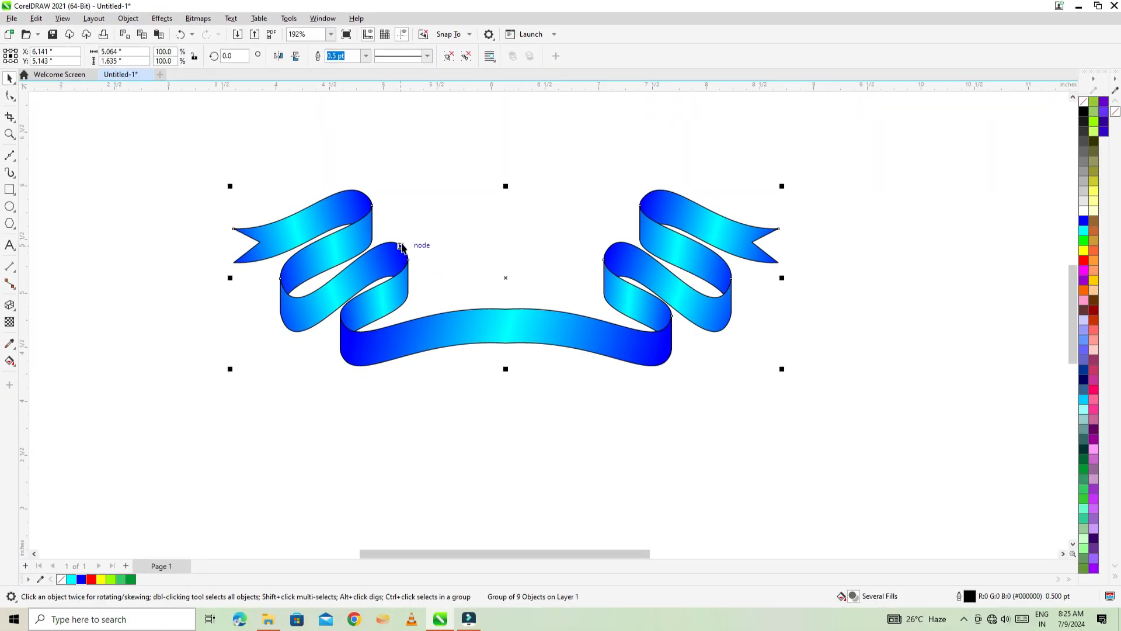
key("p")
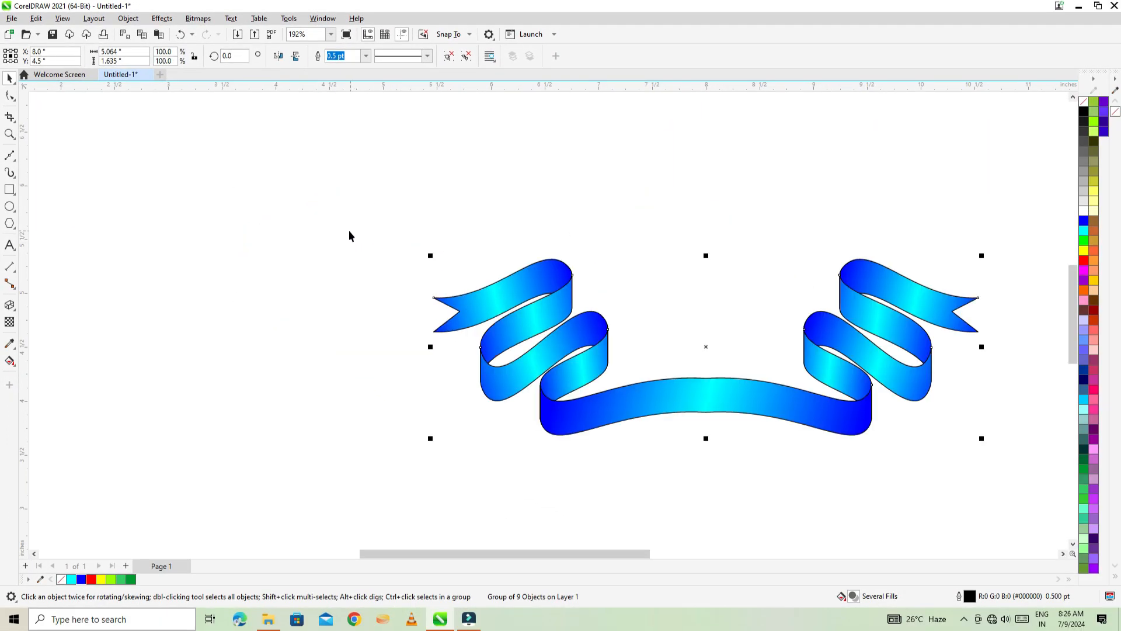
Remove the outline from the whole ribbon group and deselect it
key("F4")
scroll(348, 230, "down", 1)
scroll(580, 258, "down", 1)
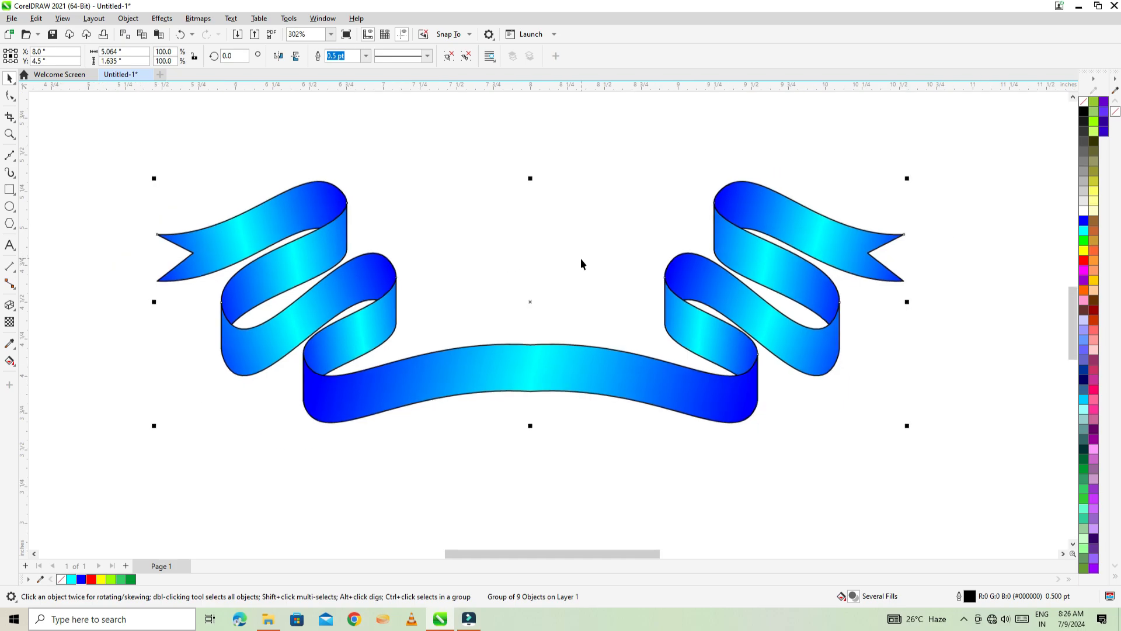
right_click(1085, 106)
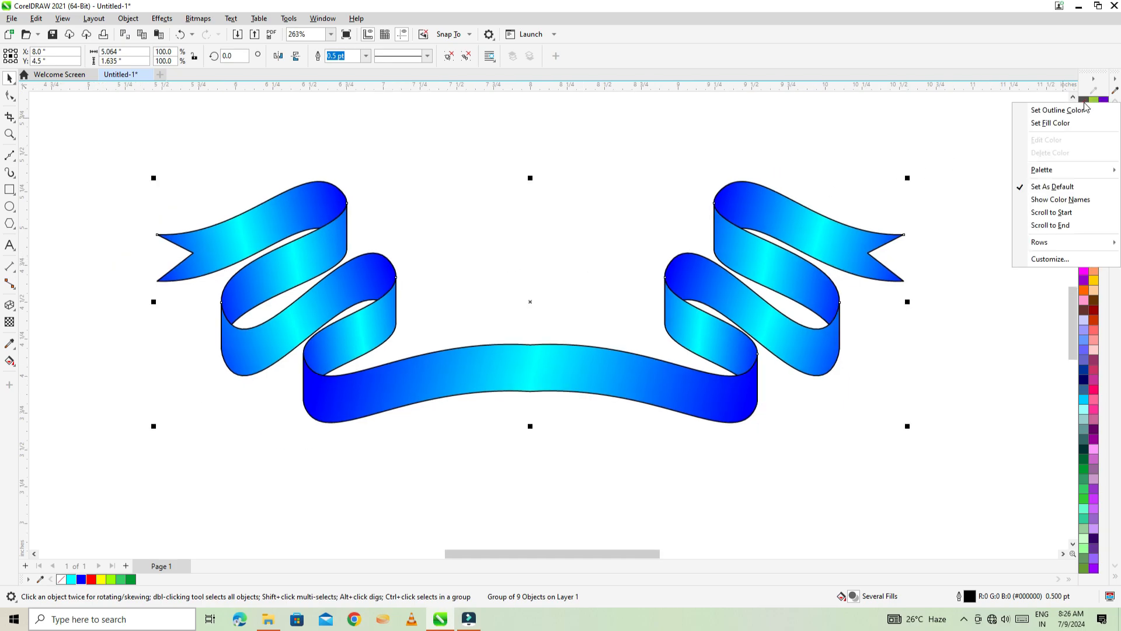
left_click(1078, 111)
key("Escape")
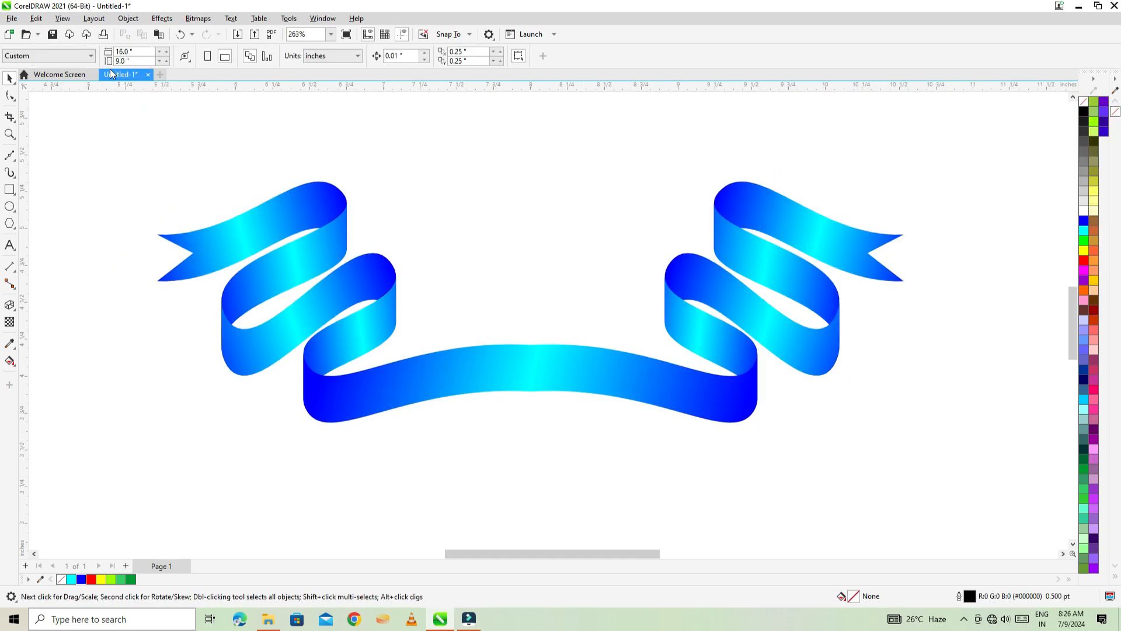
left_click(62, 19)
left_click(87, 92)
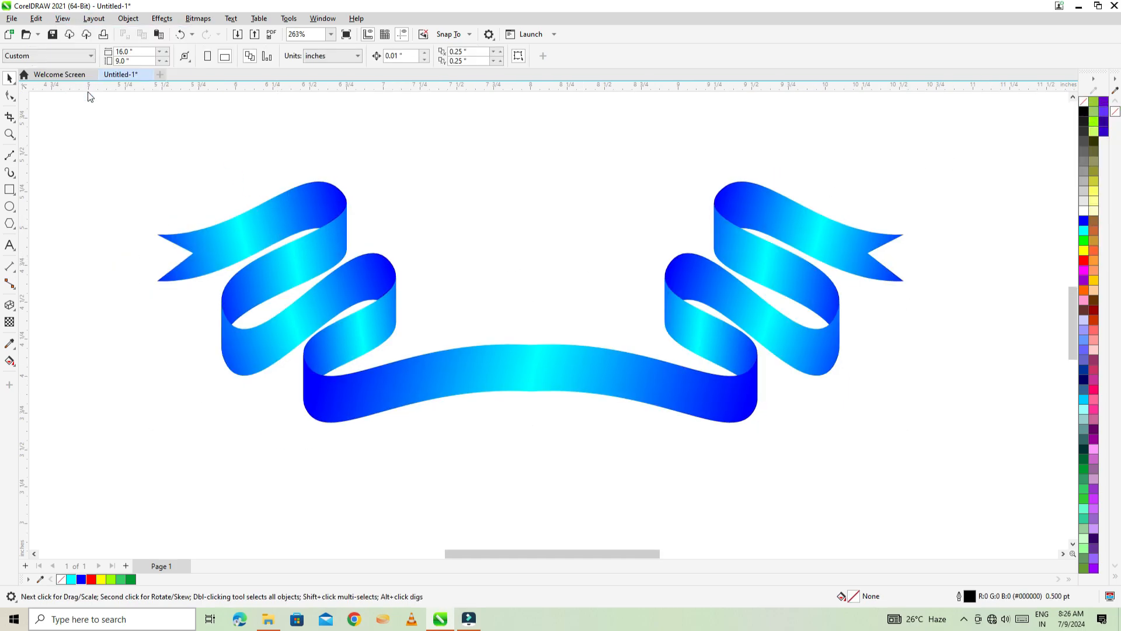